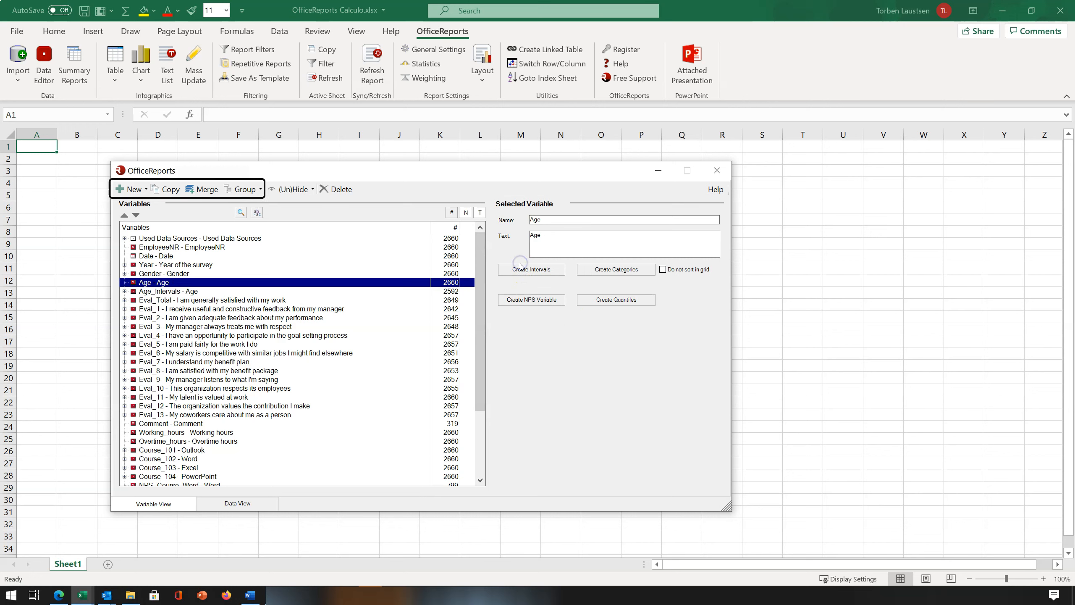
# Create a 4-interval variable from Age and an NPS variable from NPS_Course_Word, expanding the NPS variable's categories
pyautogui.click(522, 268)
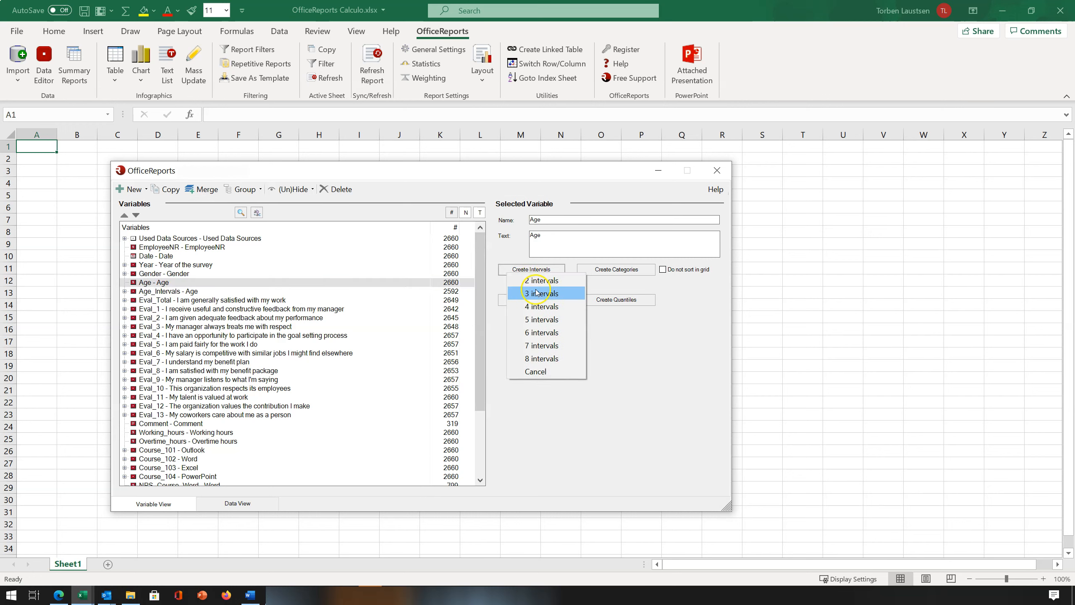
pyautogui.click(542, 305)
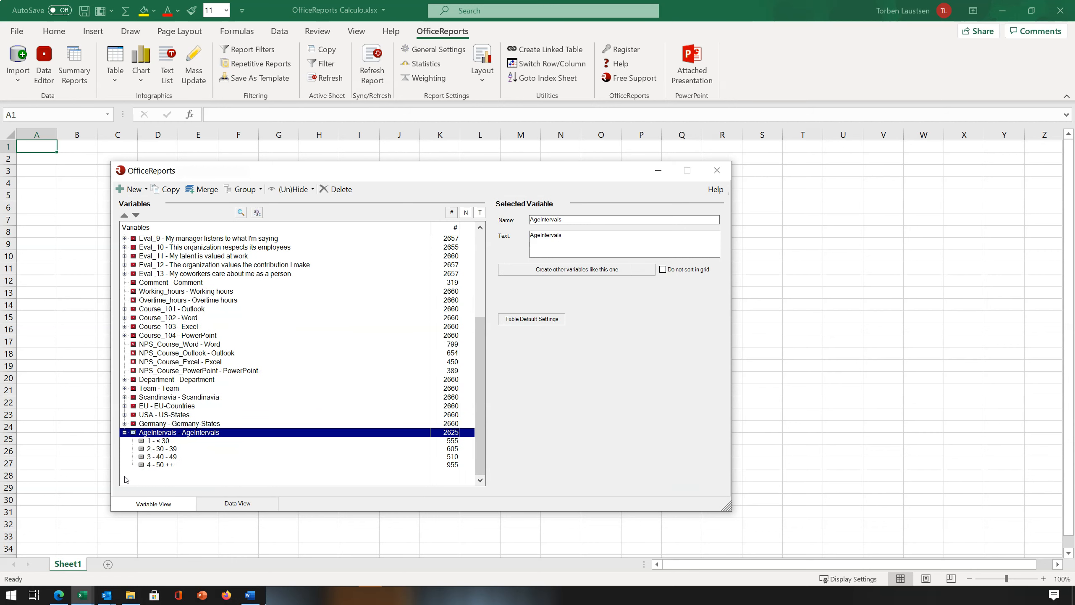
pyautogui.click(152, 344)
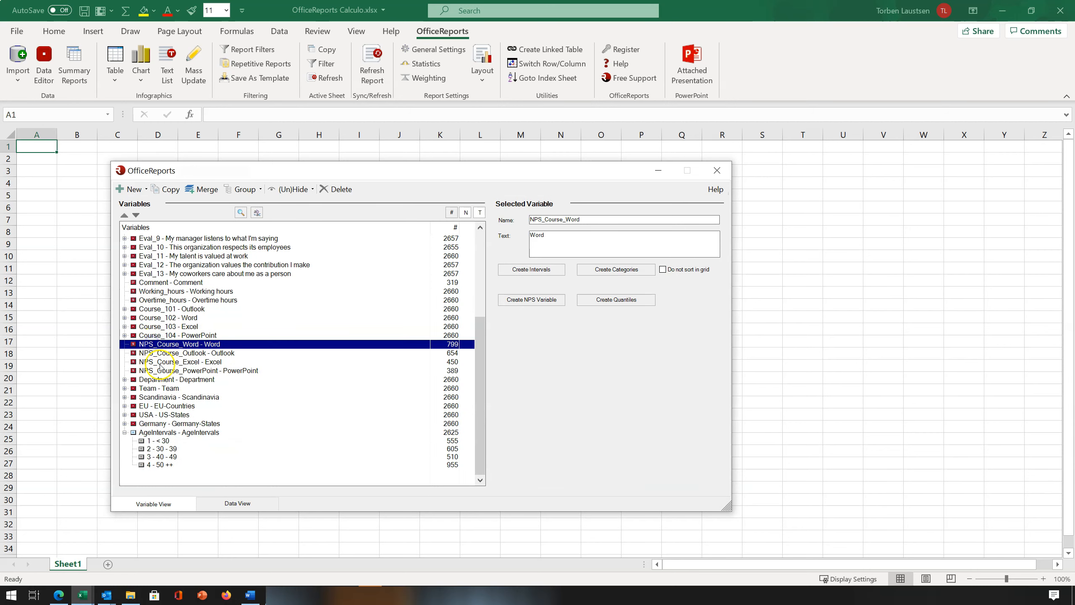
pyautogui.click(510, 299)
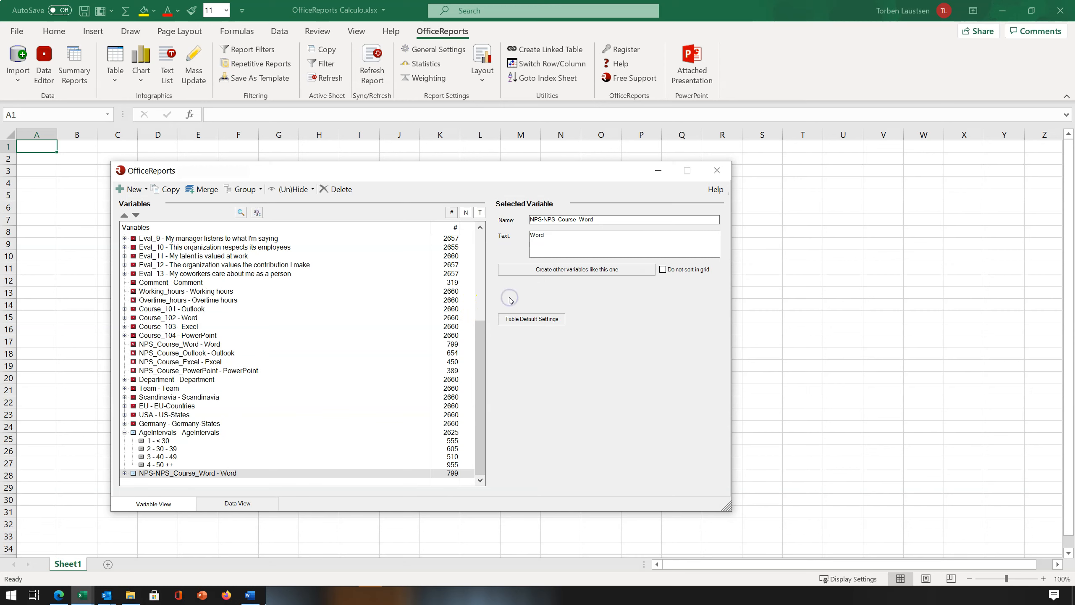
pyautogui.click(124, 473)
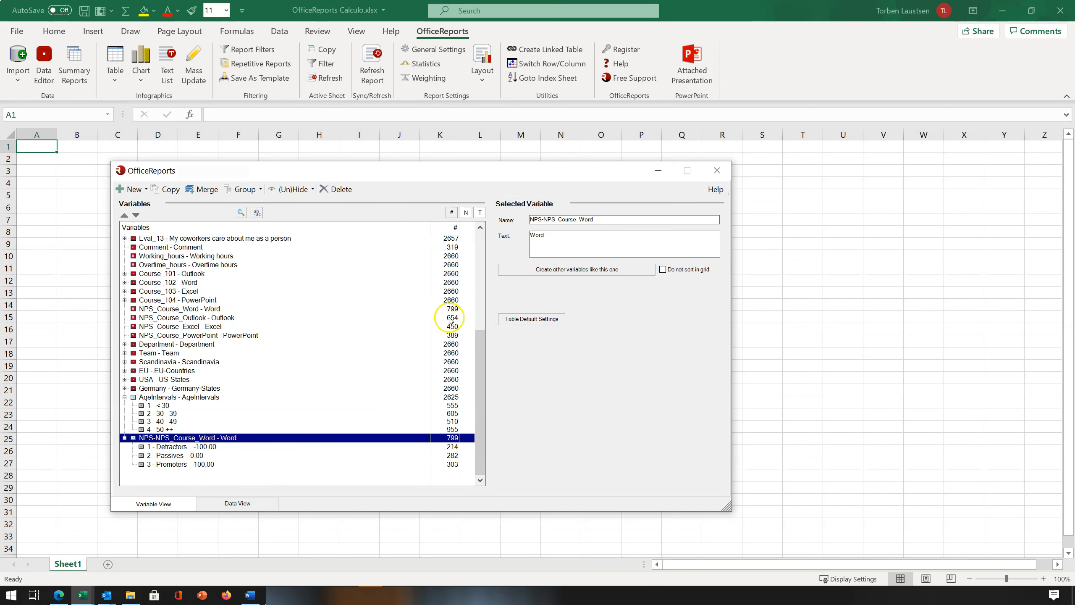
# Create matching NPS variables for NPS_Course_Outlook, NPS_Course_Excel and NPS_Course_PowerPoint, based on the Word NPS variable
pyautogui.click(514, 270)
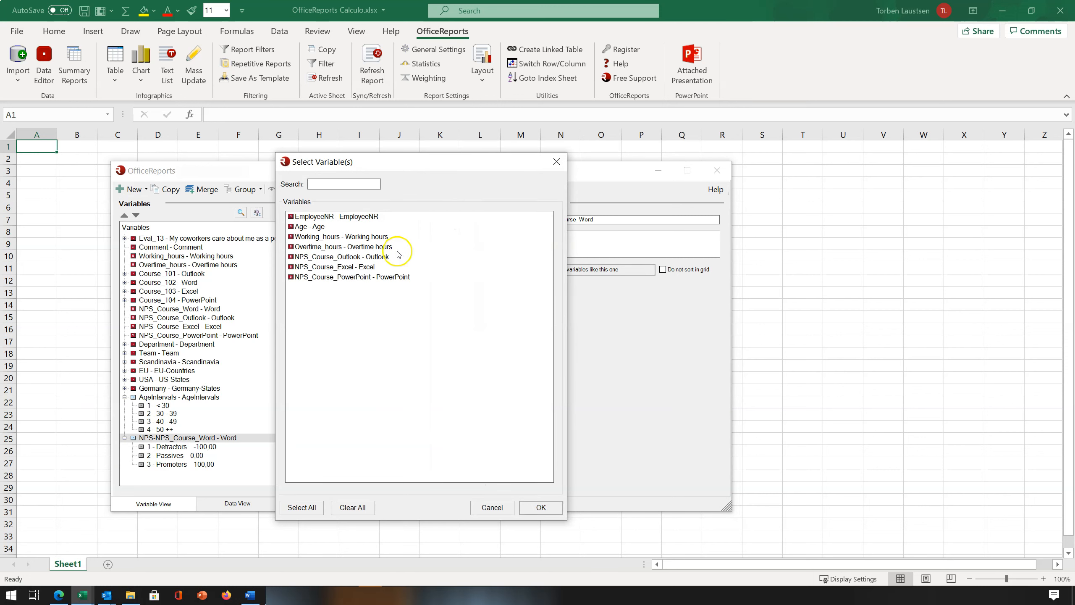
pyautogui.click(314, 257)
pyautogui.keyDown('ctrl'); pyautogui.click(319, 271); pyautogui.keyUp('ctrl')
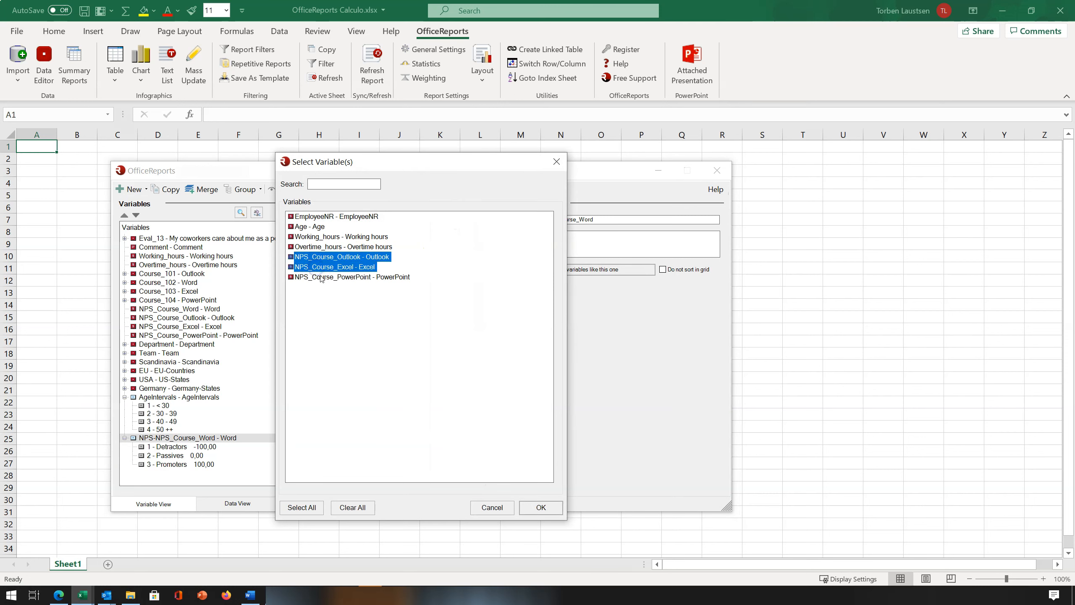
pyautogui.keyDown('ctrl'); pyautogui.click(321, 276); pyautogui.keyUp('ctrl')
pyautogui.click(541, 508)
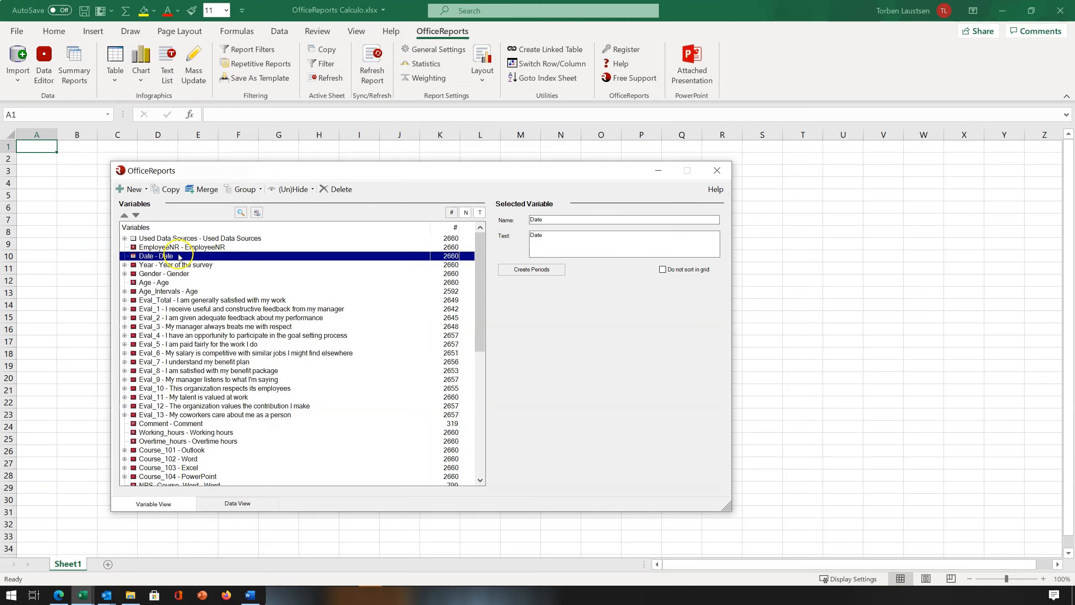
# Create a period variable in quarters from Date and open the Q1 2020 category's definition in the Formula Editor
pyautogui.click(515, 271)
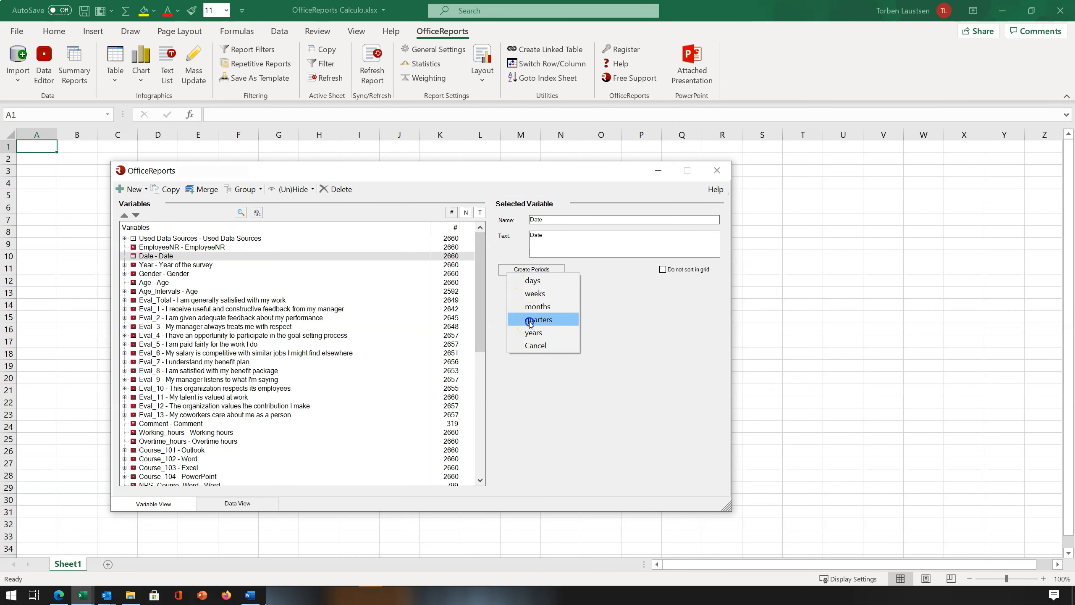
pyautogui.click(530, 321)
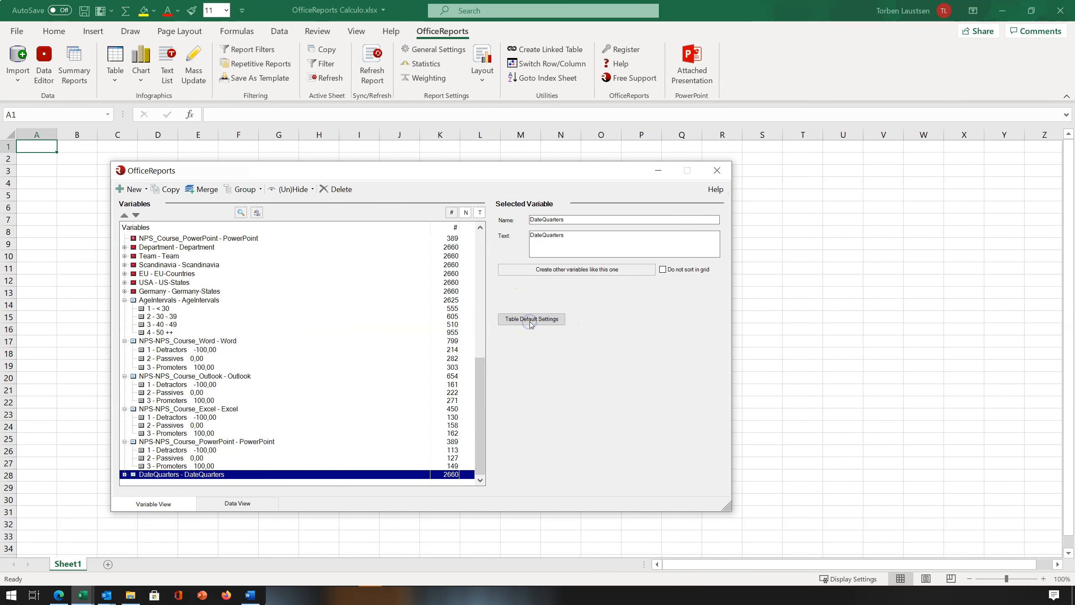
pyautogui.click(125, 474)
pyautogui.click(167, 430)
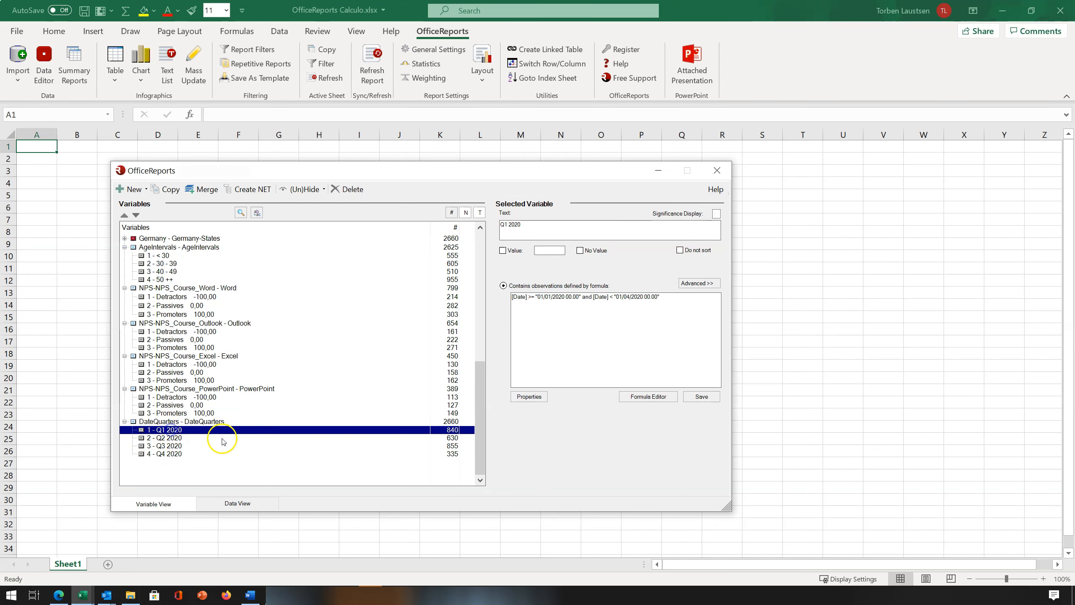
pyautogui.click(652, 398)
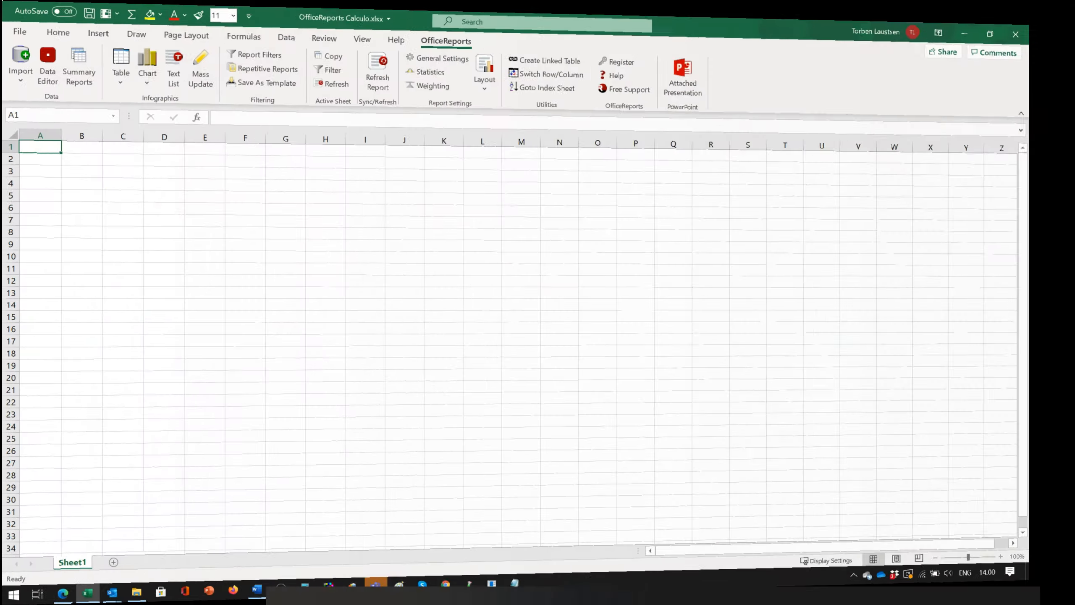
# Start a summary statistics report with all available variables as primary variables
pyautogui.click(75, 83)
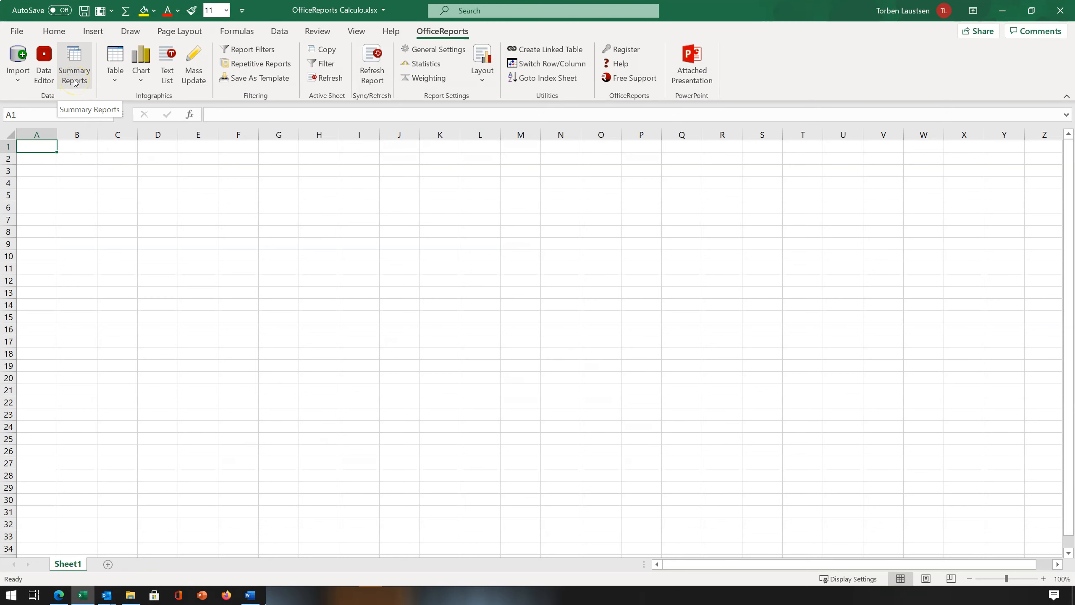
pyautogui.click(74, 82)
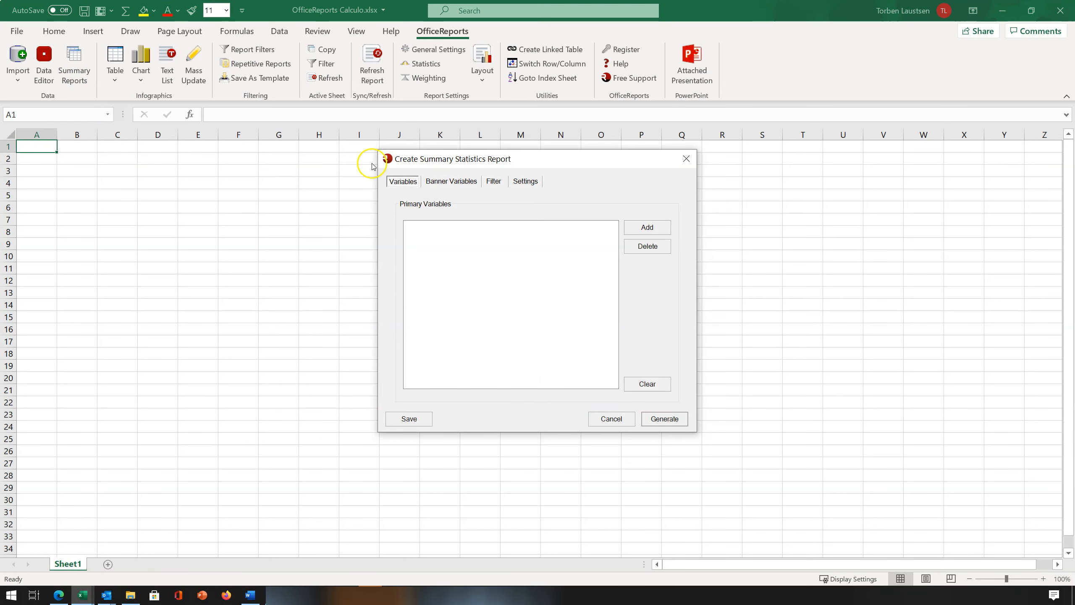
pyautogui.click(642, 233)
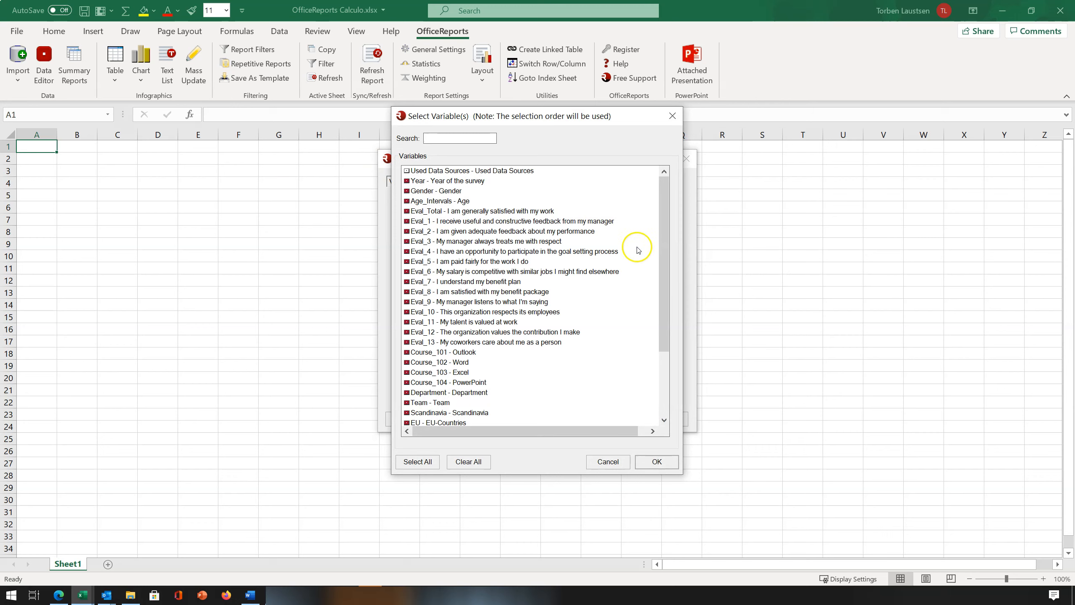
pyautogui.click(418, 463)
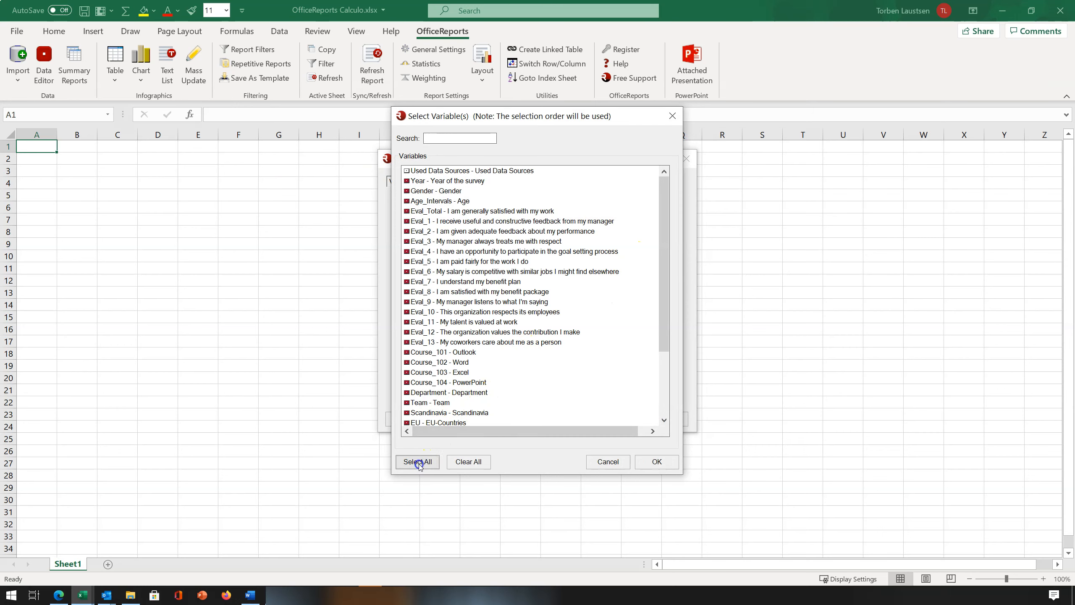
pyautogui.click(652, 461)
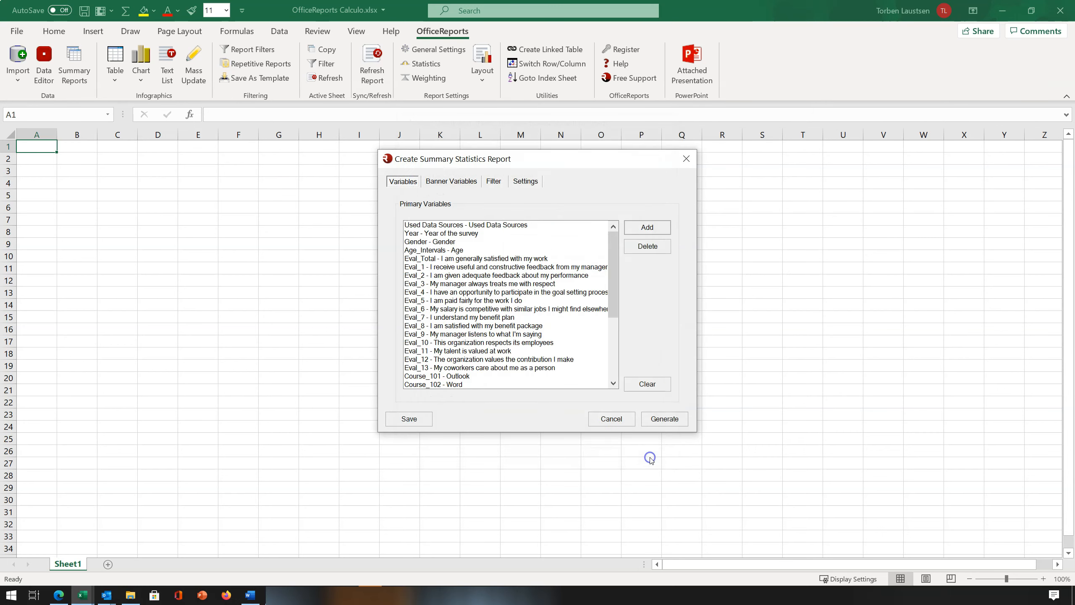
# Add DateQuarters as the banner variable, generate the summary report and look over its columns
pyautogui.click(458, 181)
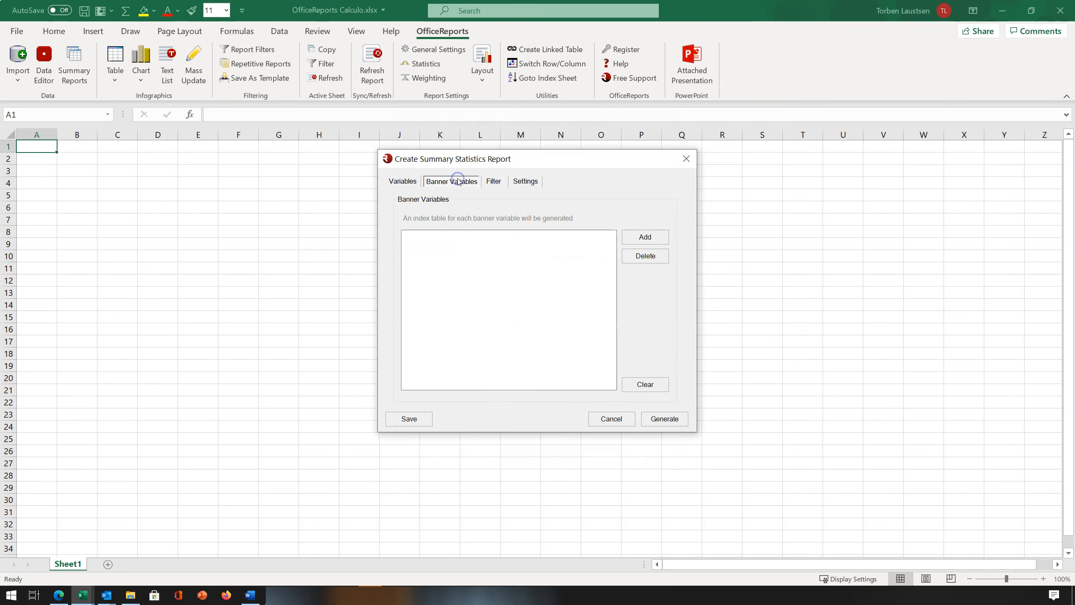
pyautogui.click(646, 228)
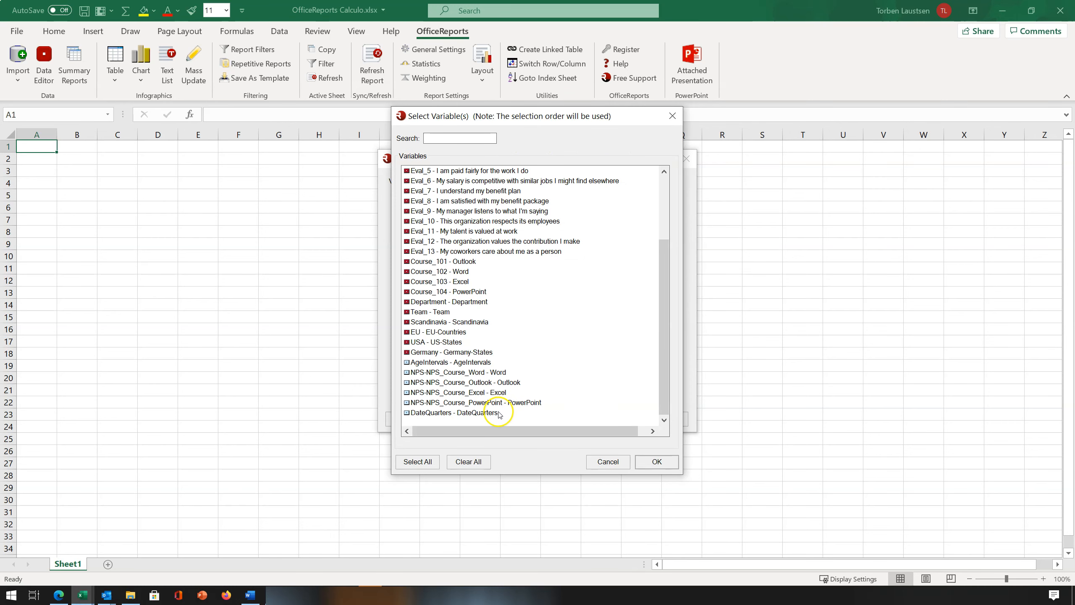
pyautogui.click(491, 413)
pyautogui.click(655, 461)
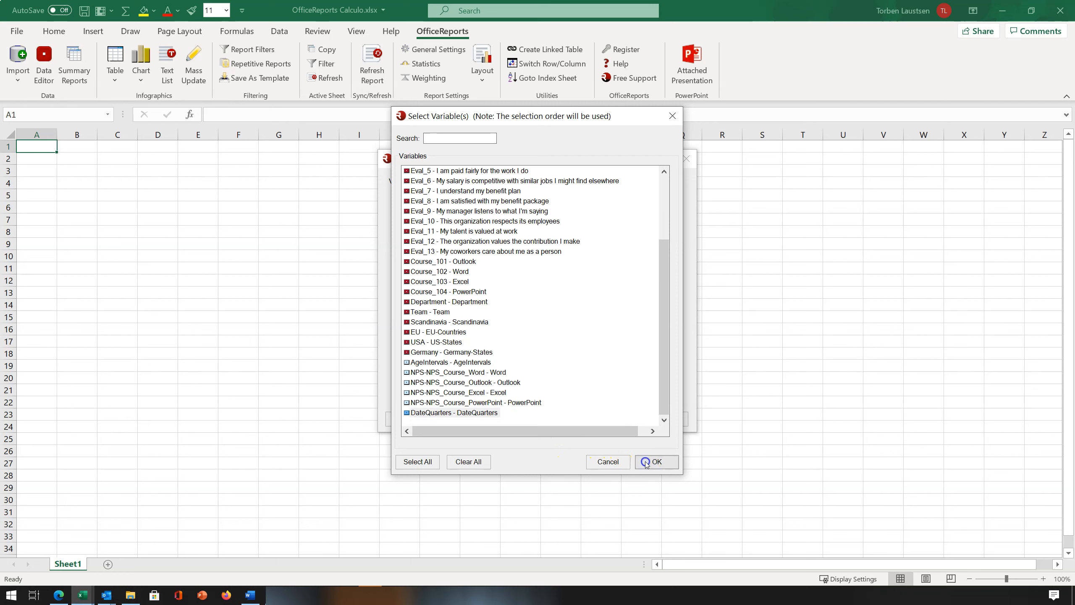
pyautogui.click(664, 419)
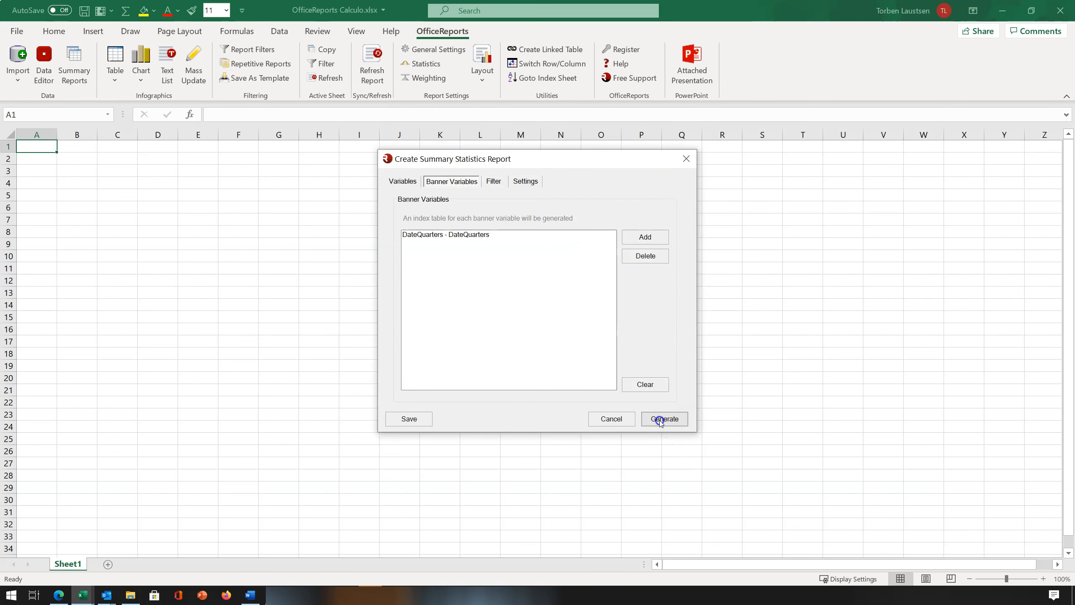
pyautogui.click(158, 134)
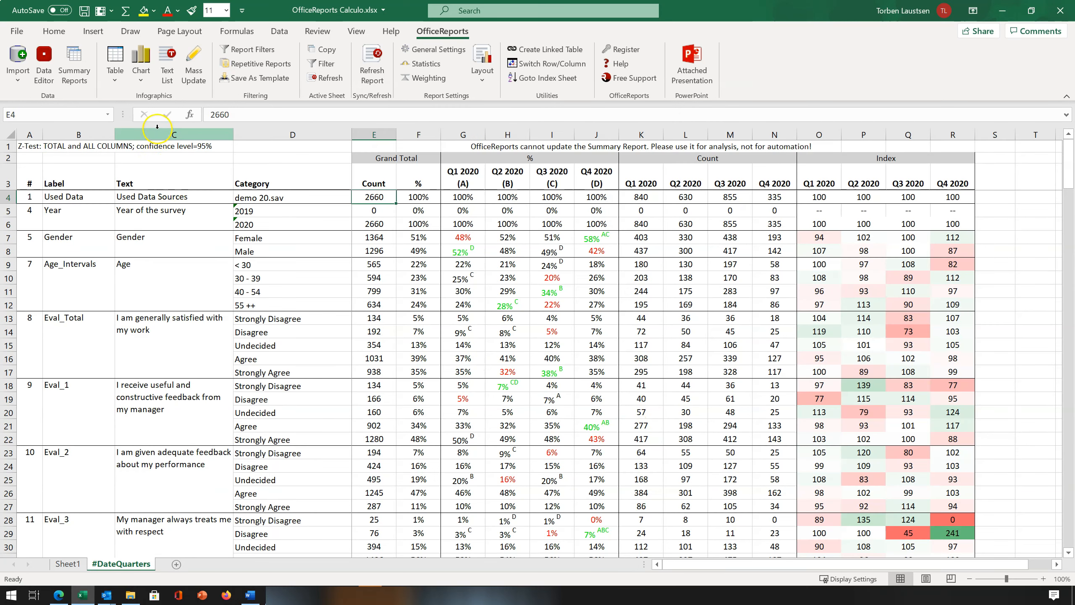
pyautogui.moveTo(383, 134); pyautogui.dragTo(969, 155)
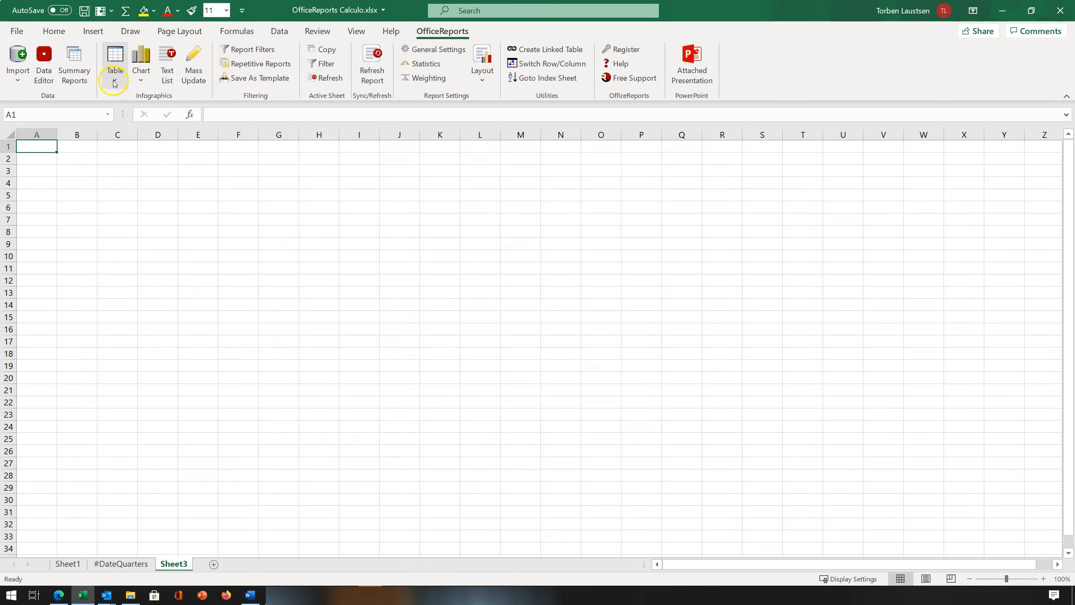
# Create a table on Sheet3 with Eval_Total as the stub variable, showing count and percentage
pyautogui.click(113, 80)
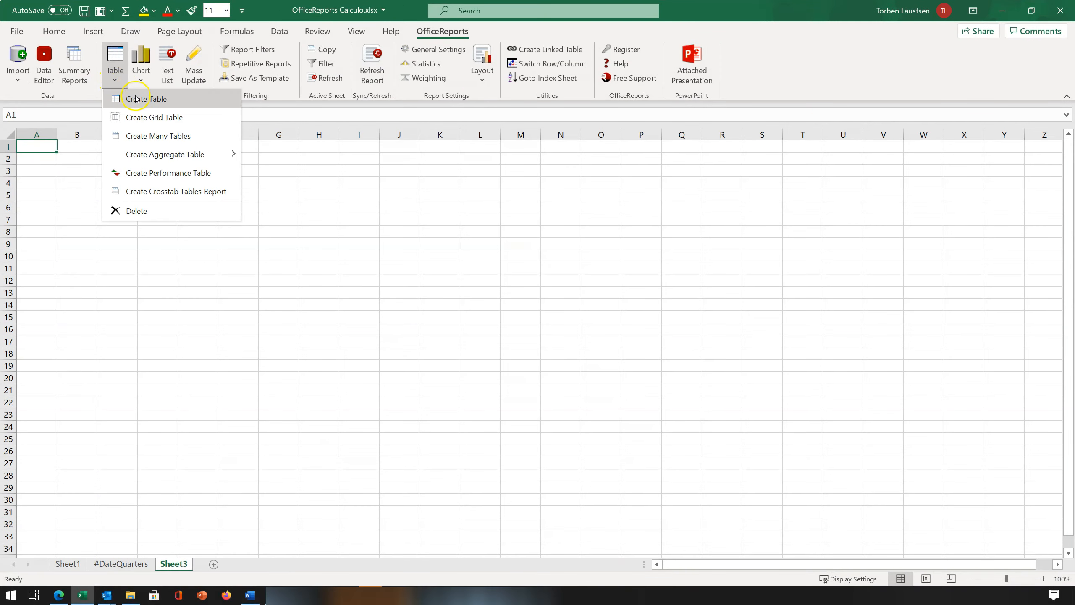
pyautogui.click(137, 100)
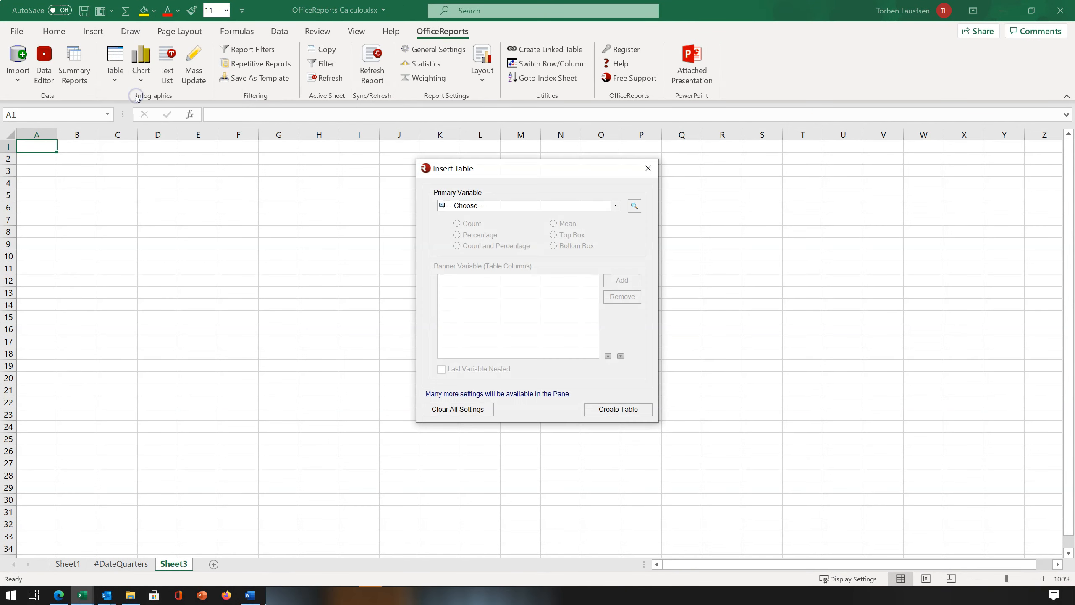
pyautogui.click(618, 205)
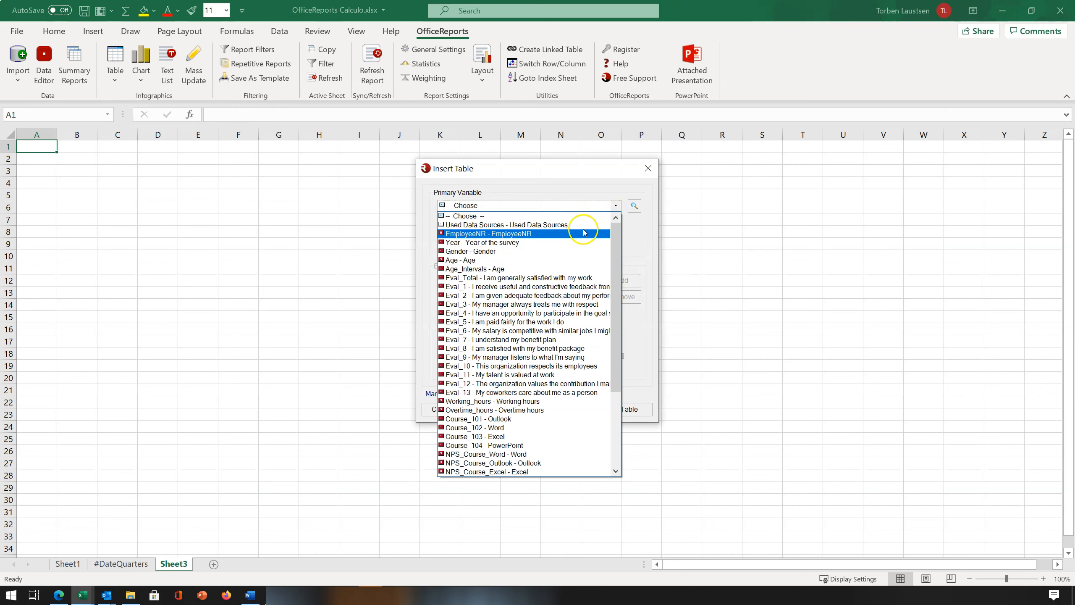
pyautogui.click(553, 277)
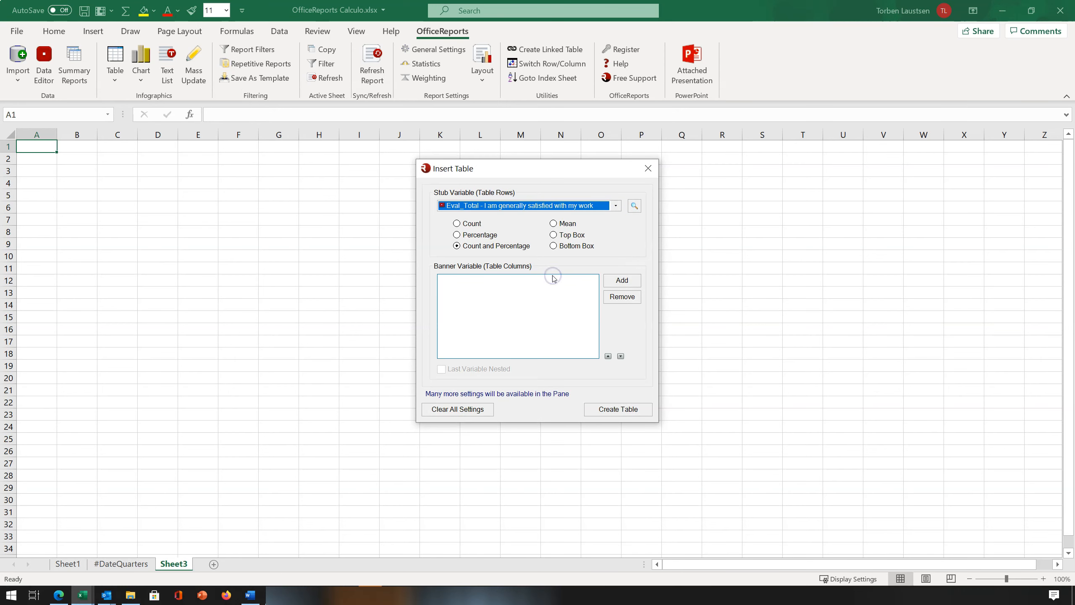
pyautogui.click(596, 414)
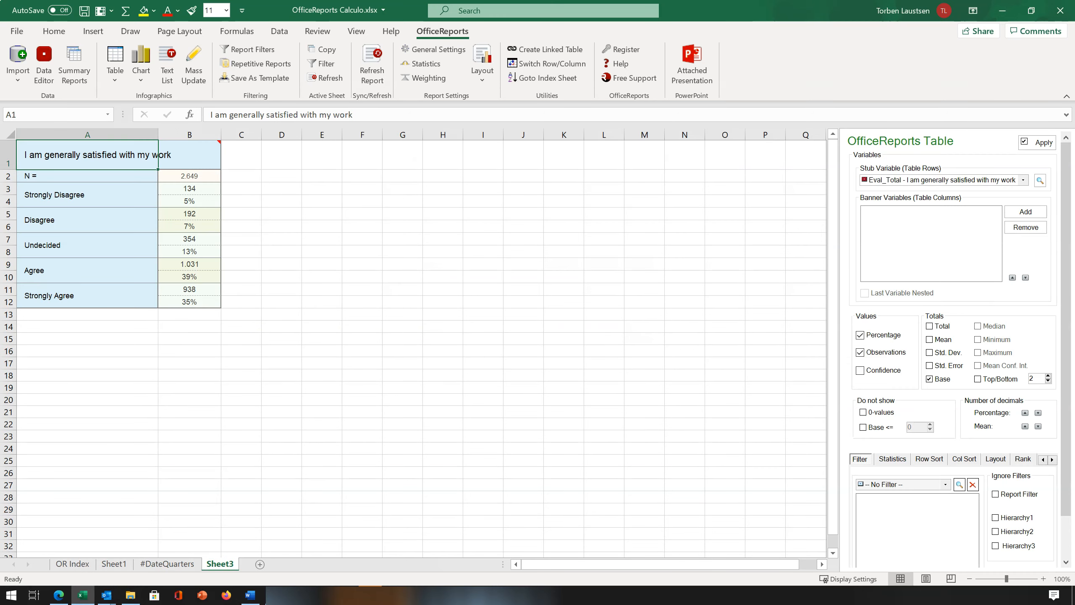
# Add Department as the banner variable of the Eval_Total table
pyautogui.click(1022, 214)
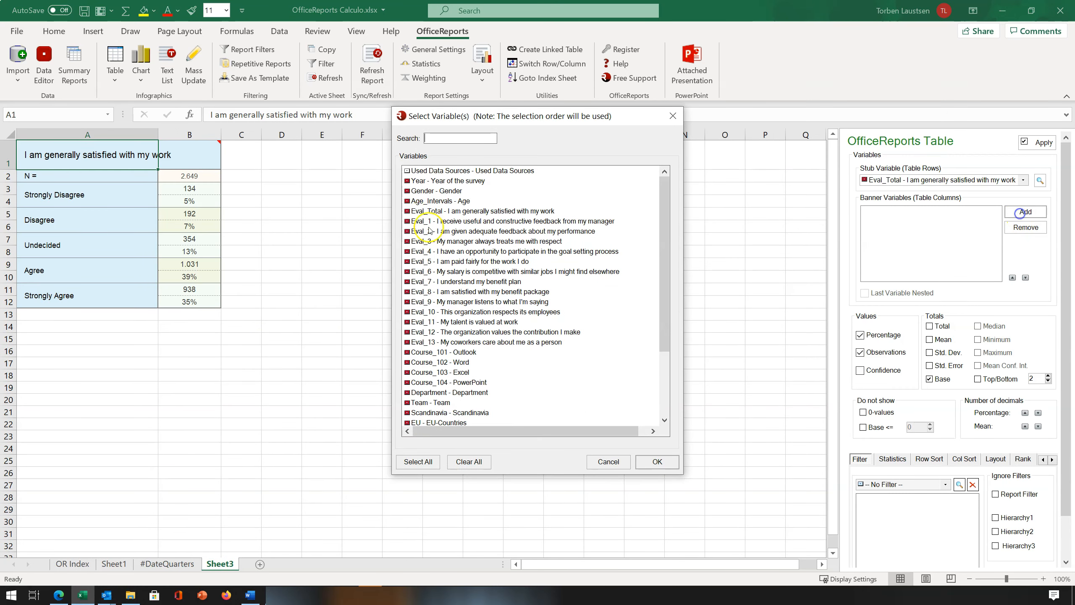
pyautogui.click(460, 393)
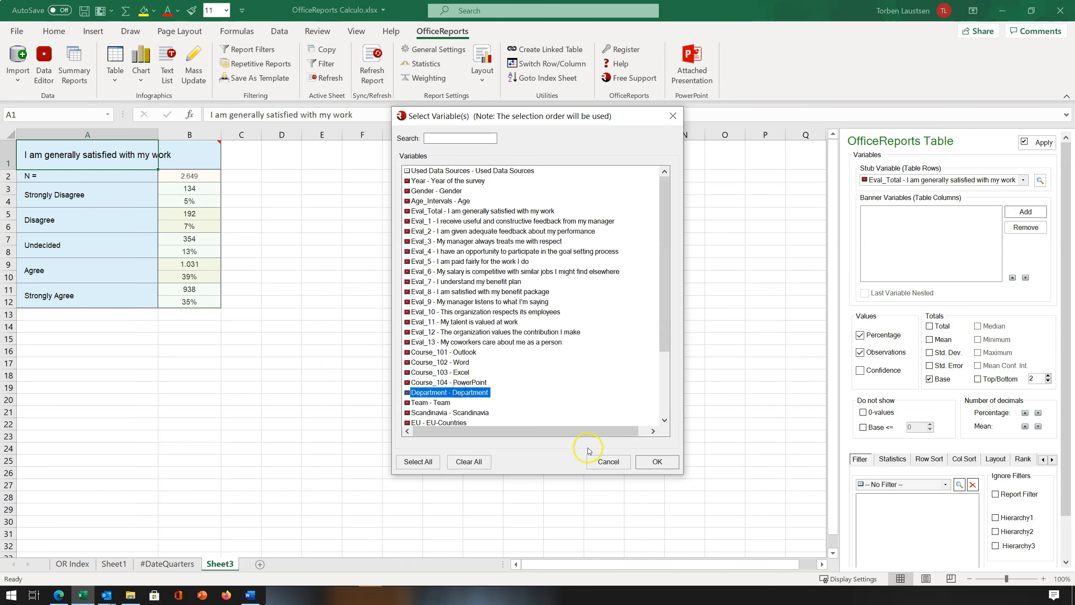
pyautogui.click(657, 462)
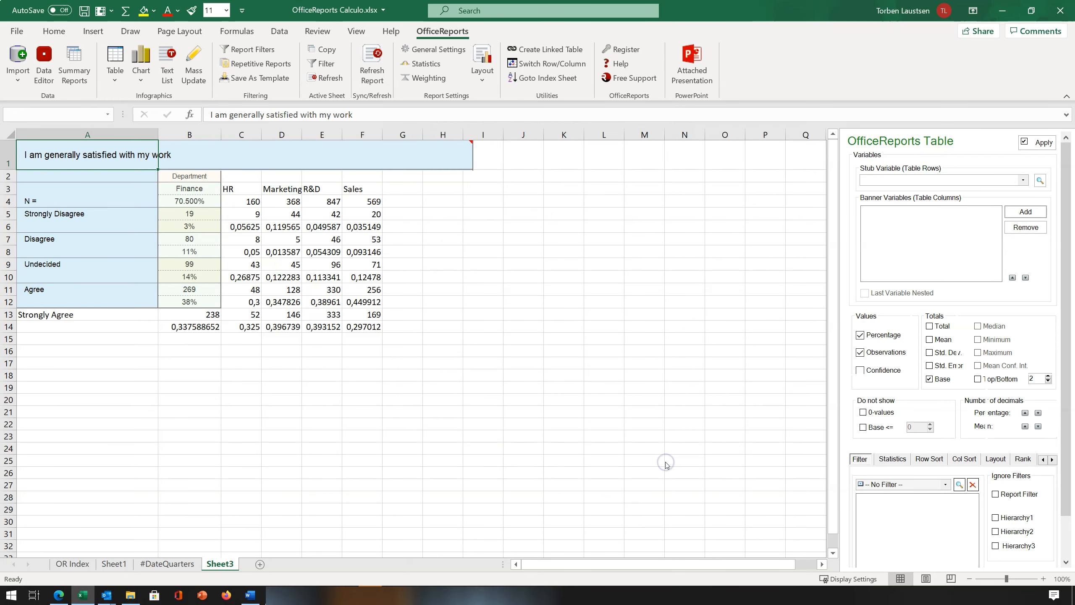
# Add the mean, standard deviation and standard error to the table's column statistics
pyautogui.click(852, 404)
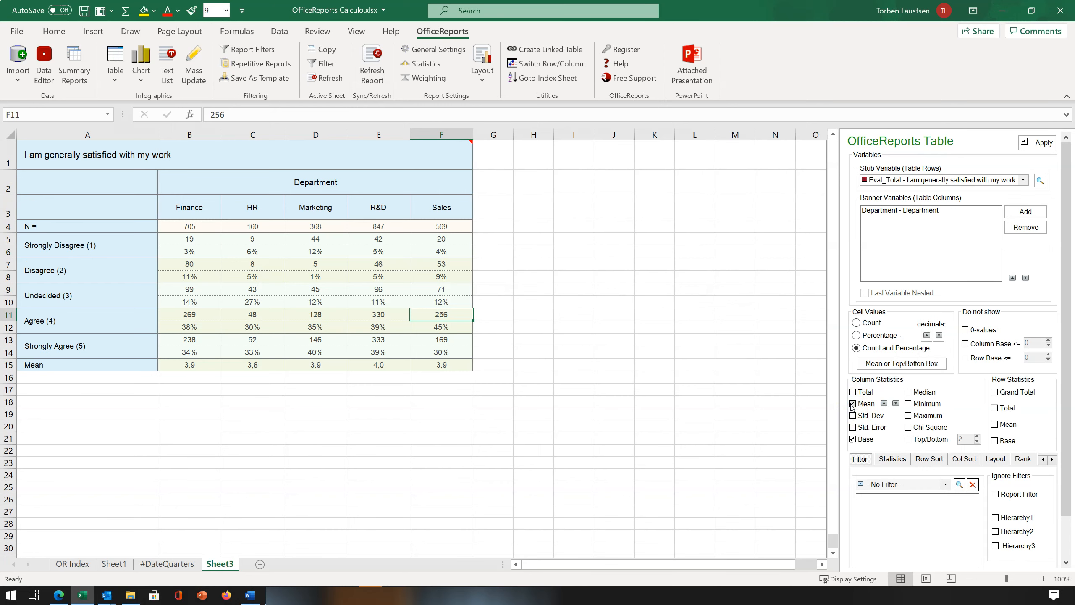
pyautogui.click(853, 416)
pyautogui.click(853, 427)
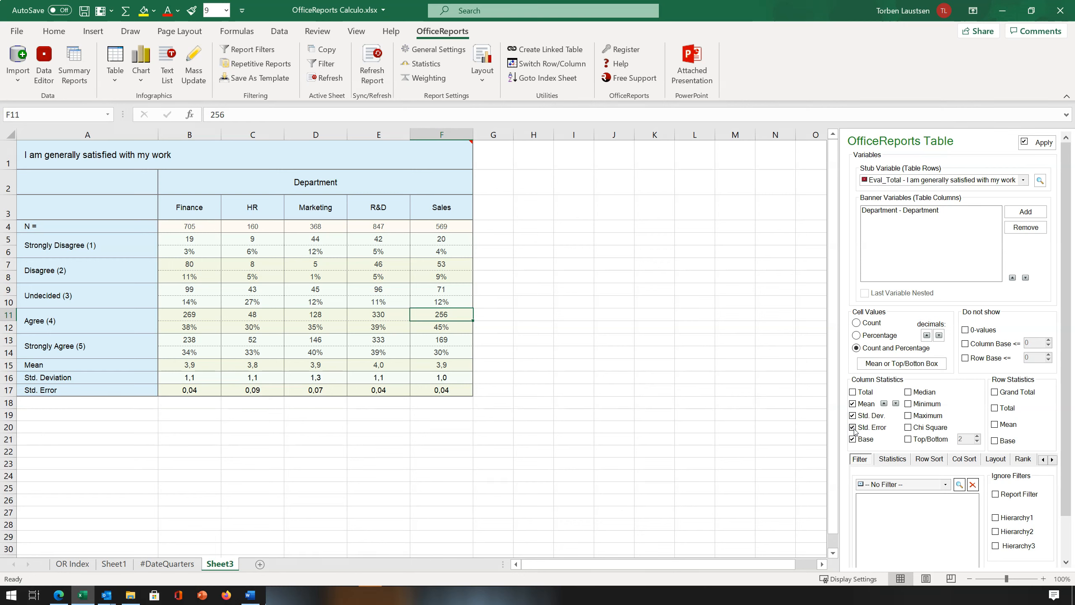
# Turn on the Column Proportions (Z-Test) for the department table
pyautogui.click(894, 459)
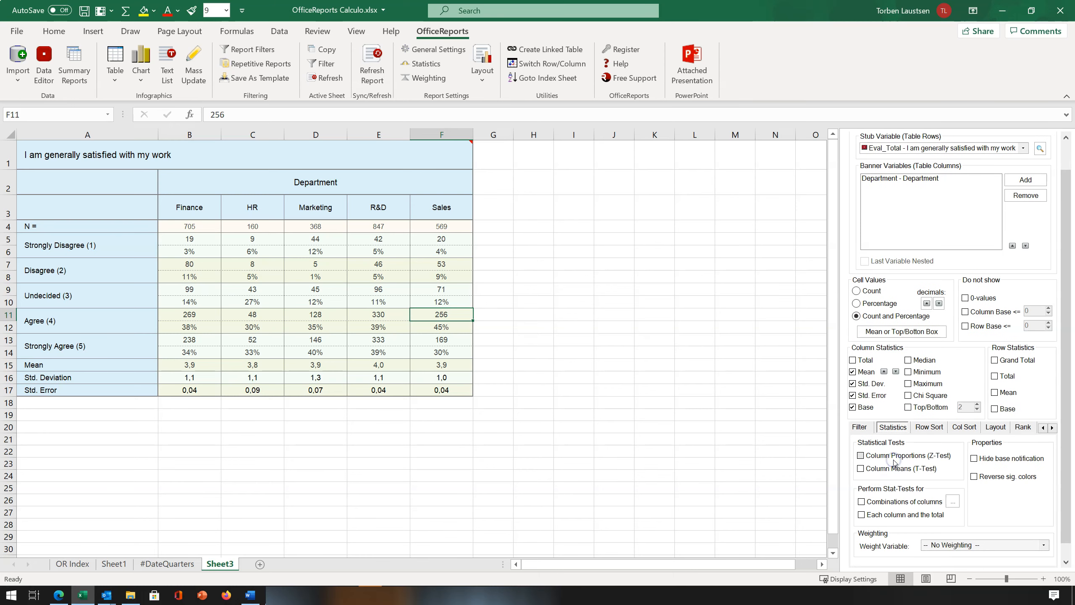
pyautogui.click(861, 456)
# Enable a second confidence level for the T-Test and Z-Test and apply the statistics settings to the department table
pyautogui.click(424, 65)
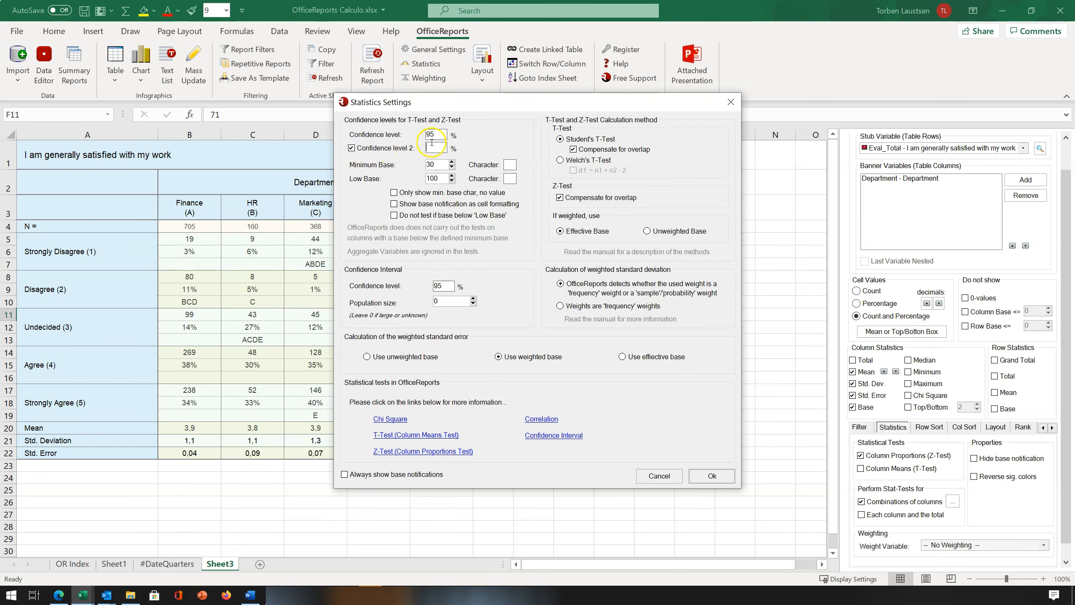
pyautogui.click(692, 478)
pyautogui.click(1038, 144)
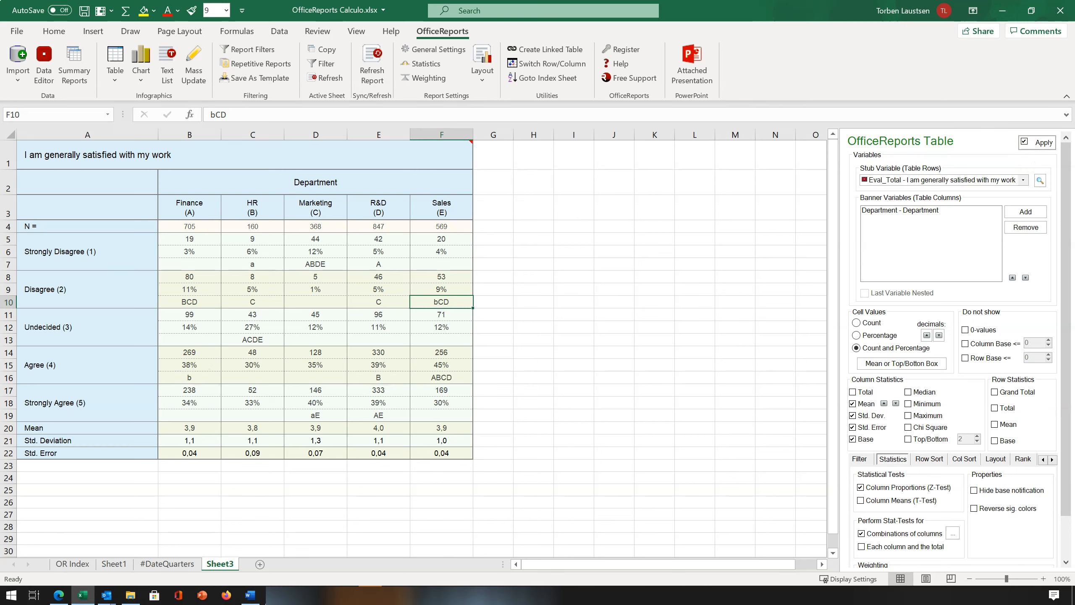
# Add Gender as a banner variable after Department and nest it within the departments
pyautogui.click(1026, 211)
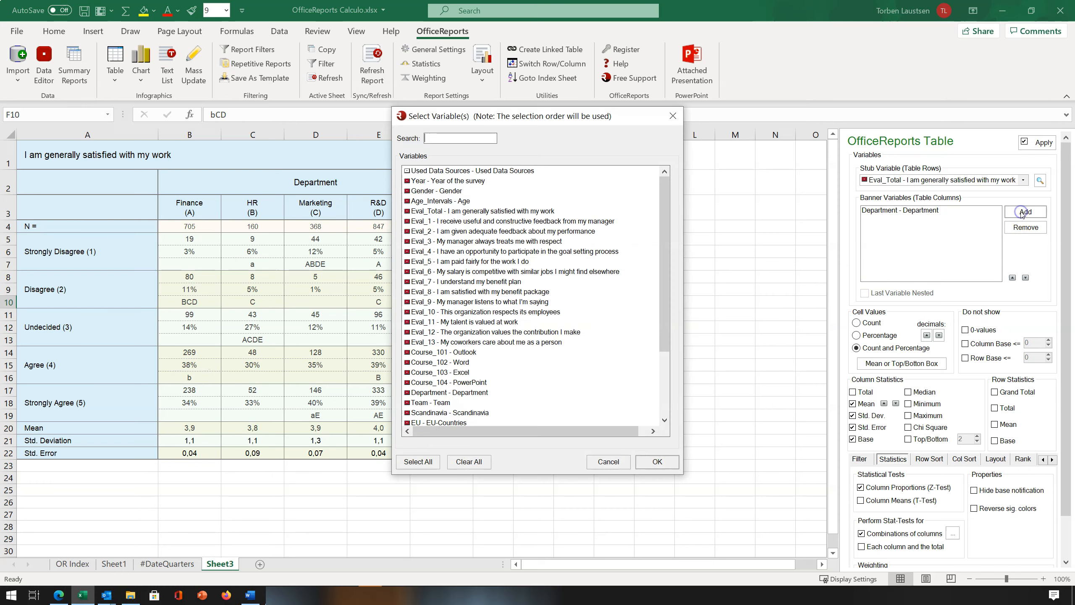
pyautogui.click(427, 191)
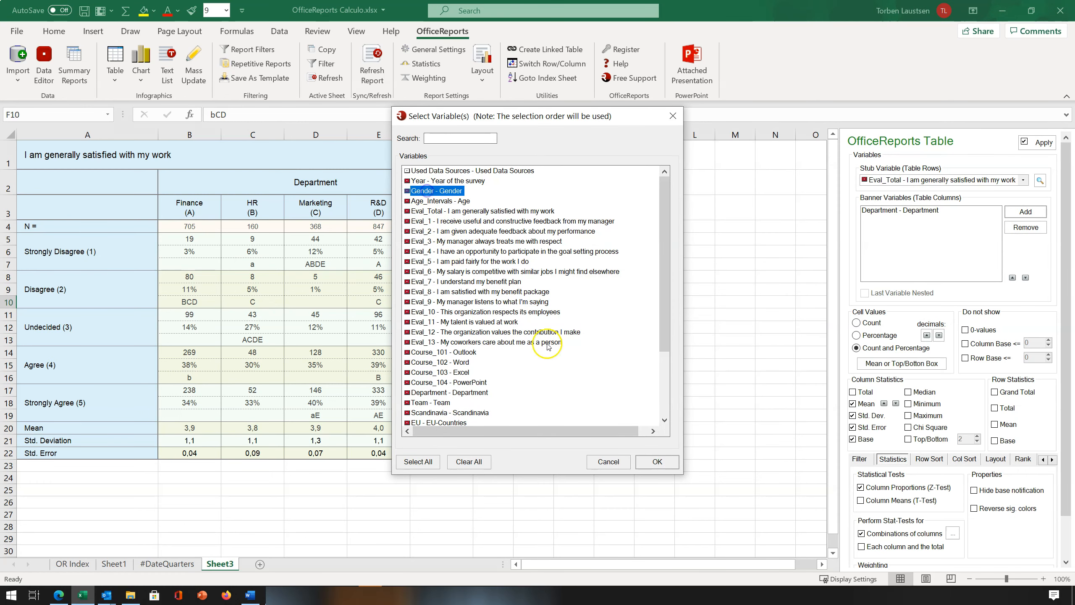
pyautogui.click(649, 463)
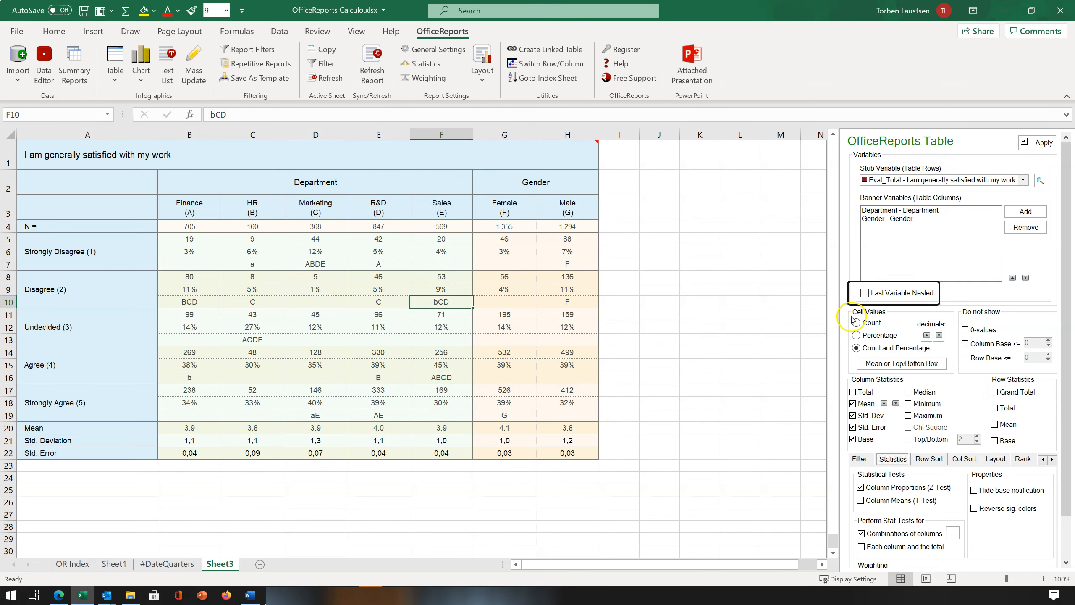
pyautogui.click(865, 293)
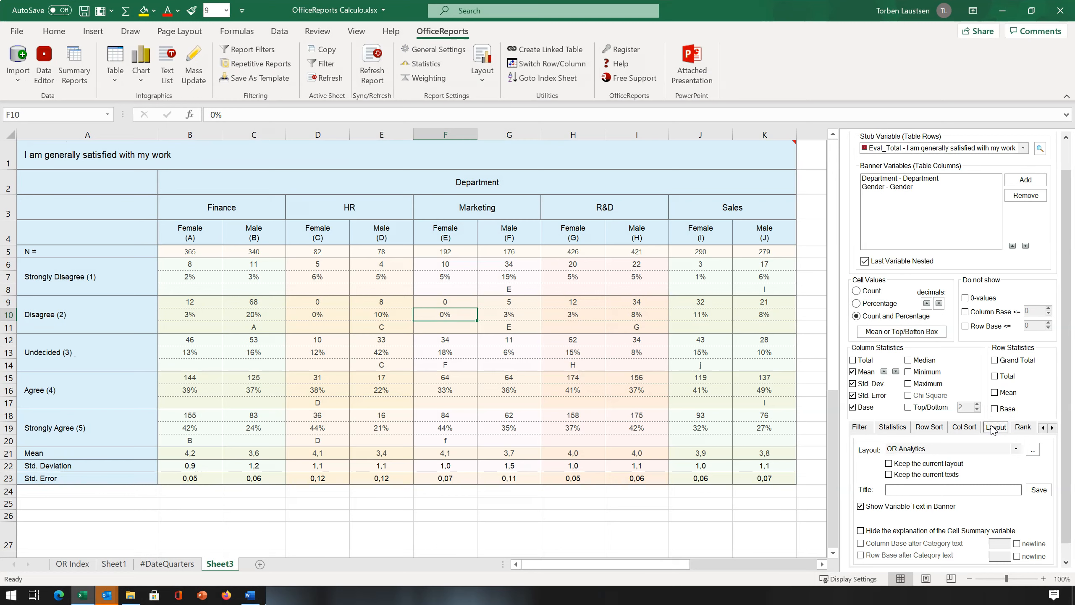
# Try the OR Analytics Blue %0dec-Mean1dec layout on the table and switch it to OR Banner Col Alternate
pyautogui.click(1016, 449)
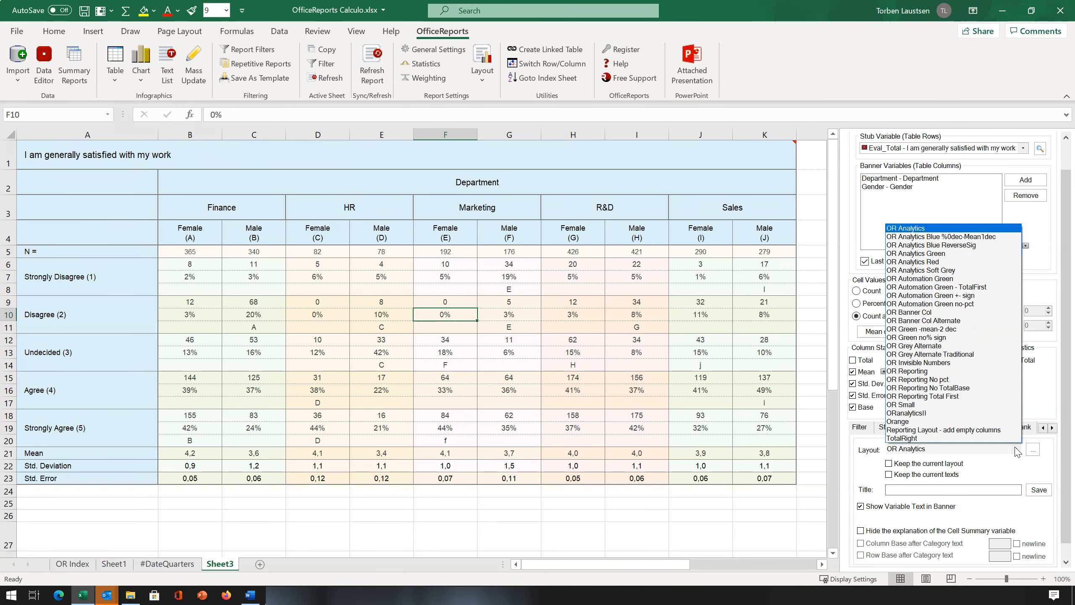
pyautogui.click(897, 237)
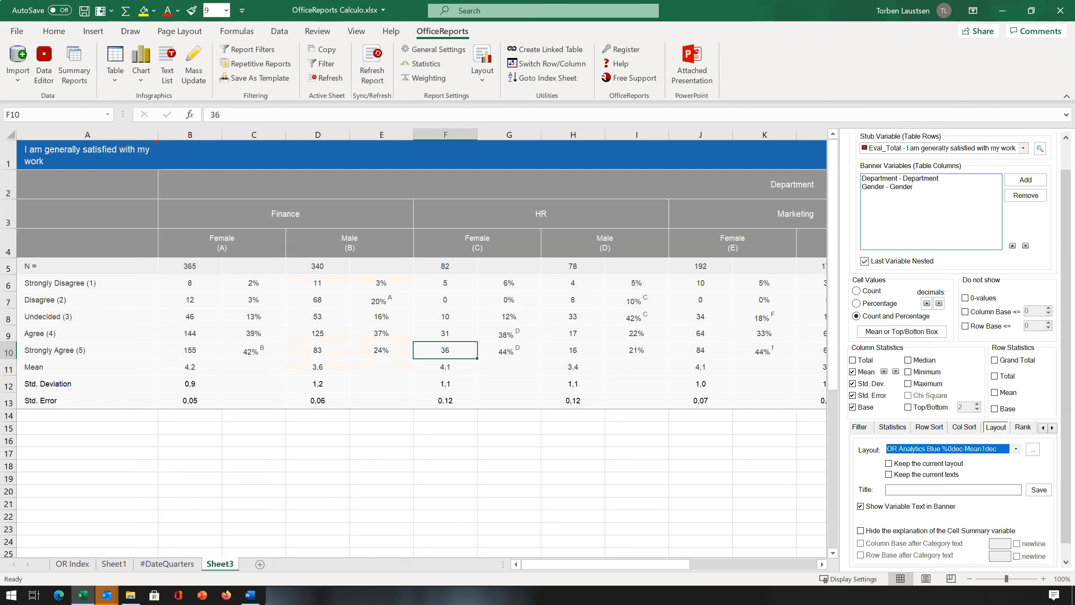
pyautogui.press('Down')
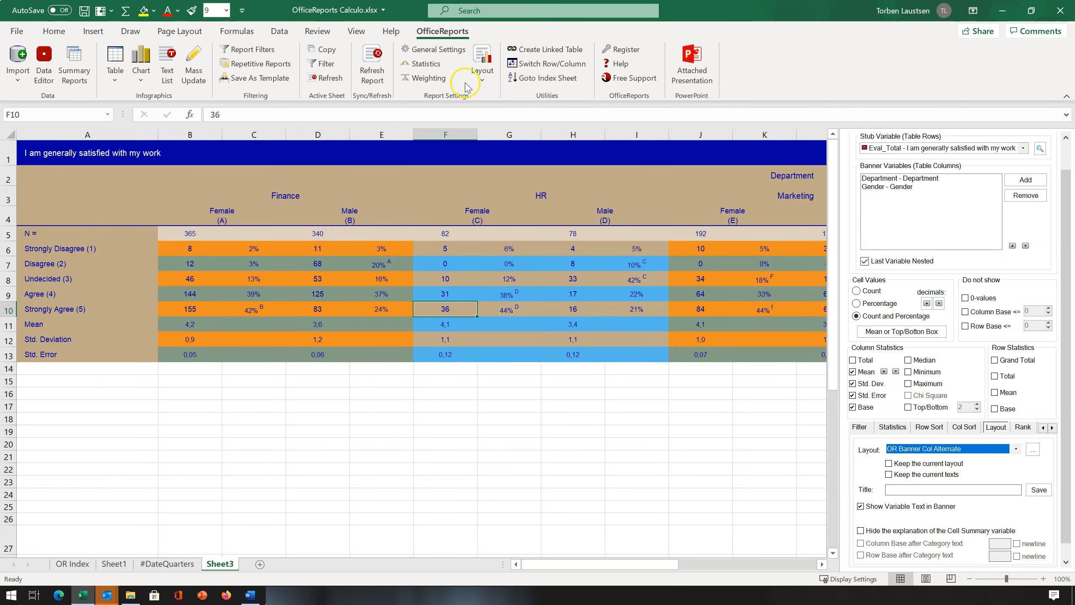
# Open the general layout definitions and preview the OR Analytics Green and OR Analytics Red layouts
pyautogui.click(482, 83)
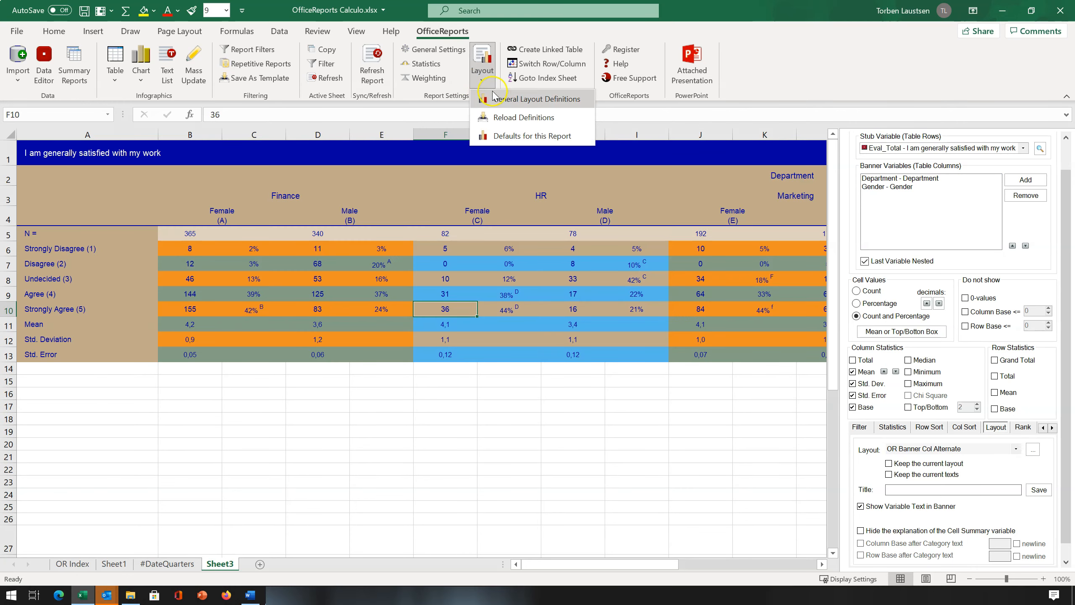
pyautogui.click(505, 99)
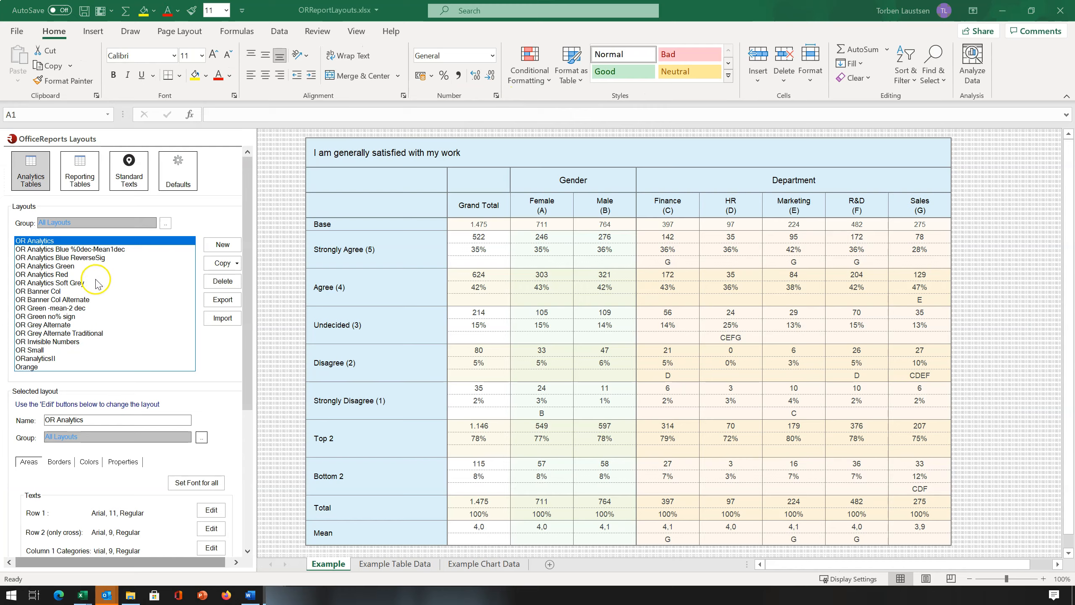
pyautogui.click(41, 265)
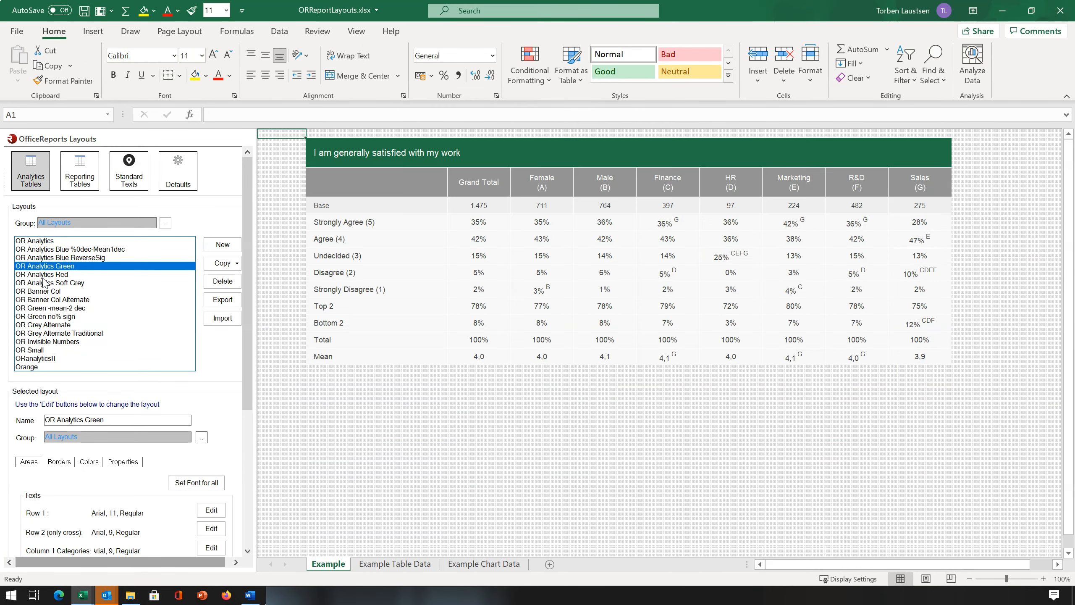
pyautogui.click(43, 275)
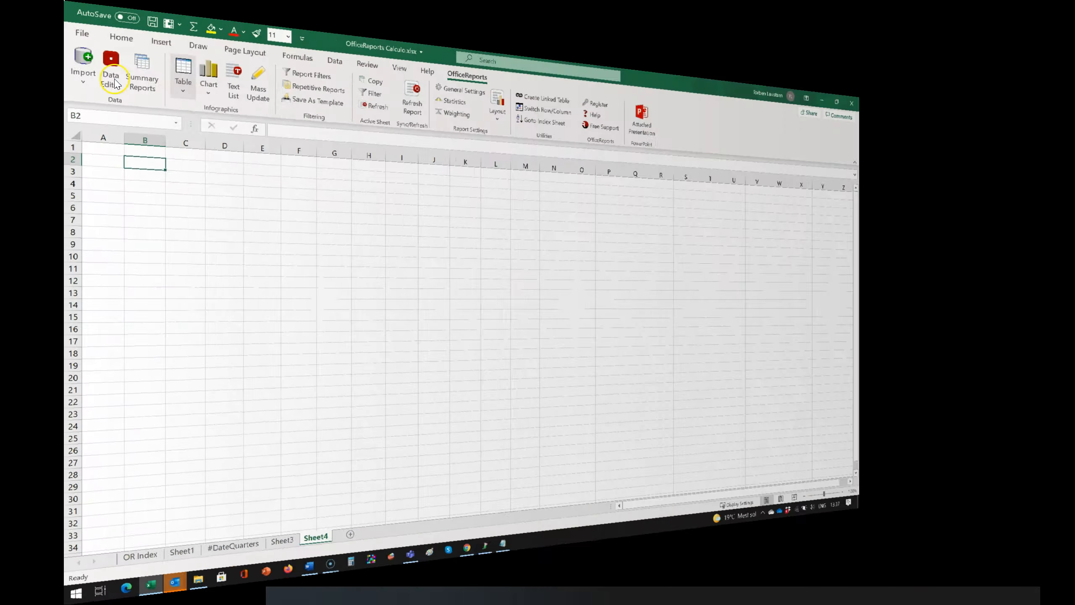
# Start creating many tables on Sheet4 with Eval_Total and Eval_1 through Eval_13 as the table variables
pyautogui.click(115, 80)
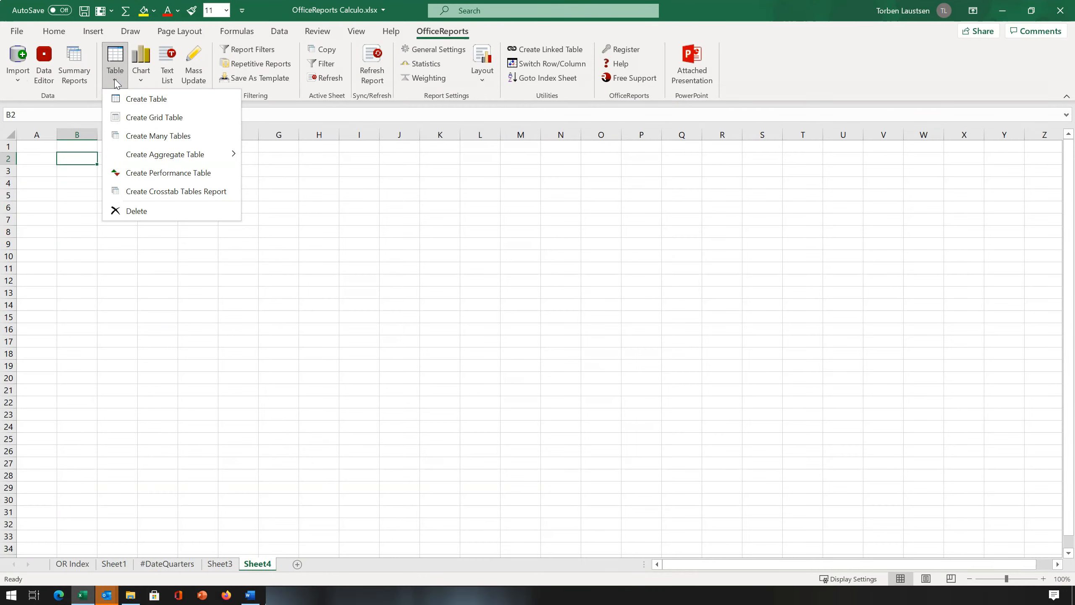
pyautogui.click(149, 135)
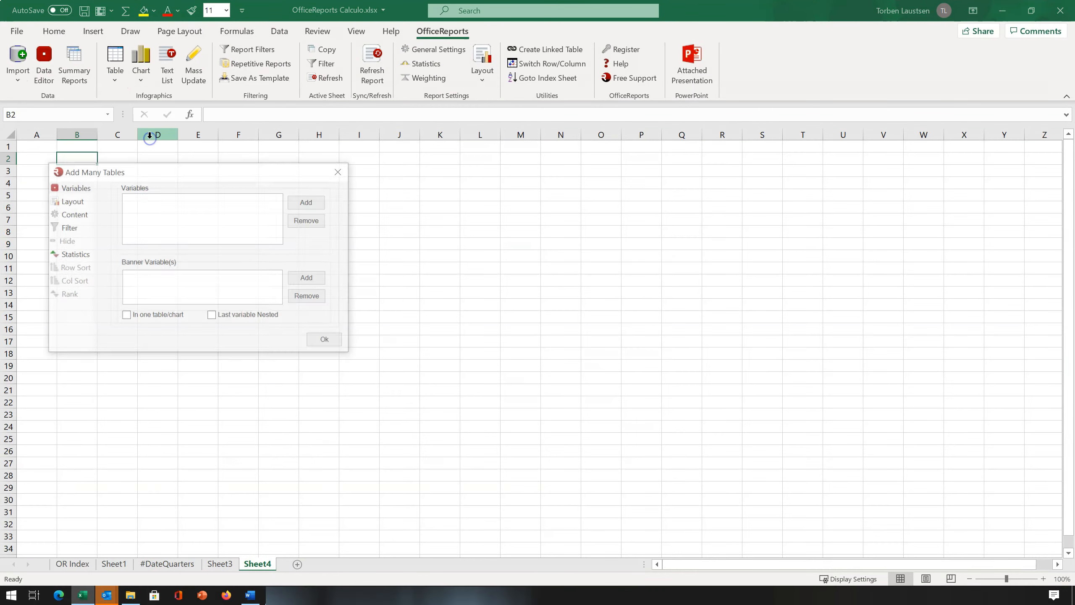
pyautogui.click(307, 202)
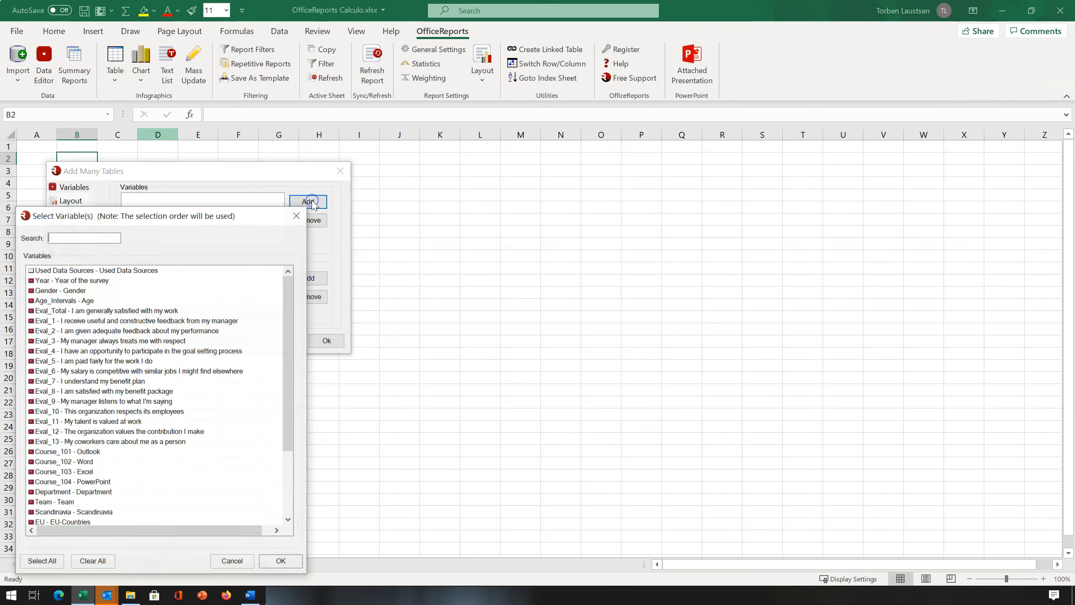
pyautogui.click(74, 312)
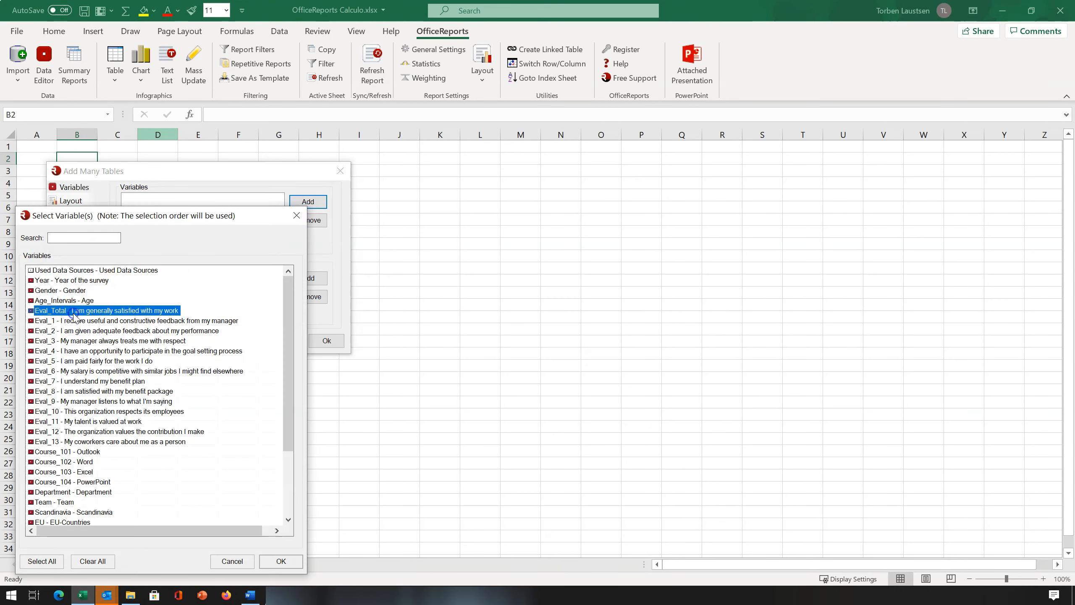
pyautogui.keyDown('shift'); pyautogui.click(83, 442); pyautogui.keyUp('shift')
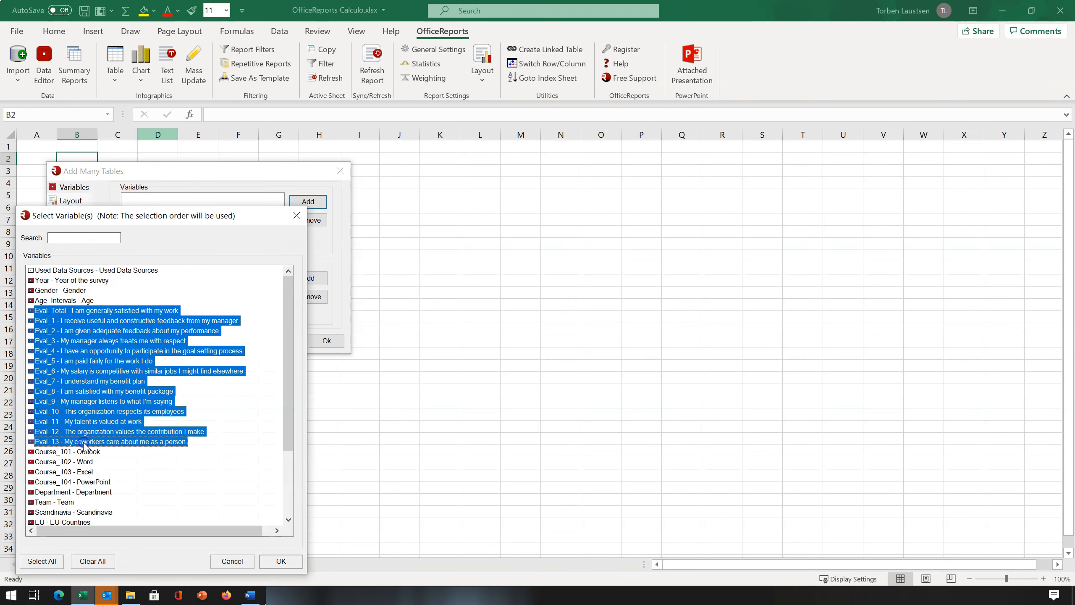
pyautogui.click(271, 563)
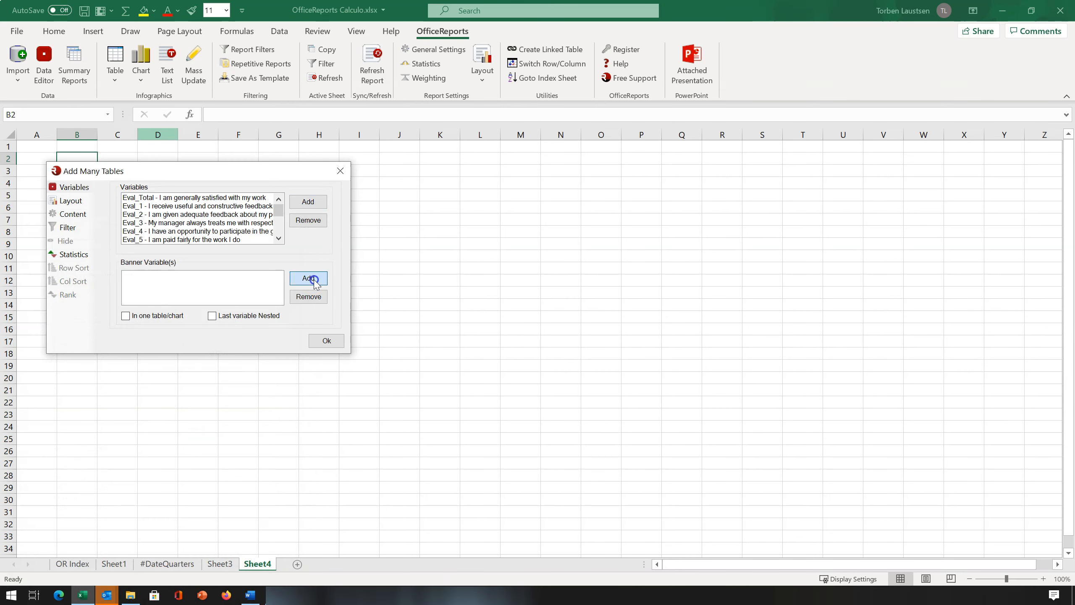
# Add DateQuarters as the banner variable for the batch of tables
pyautogui.click(315, 279)
pyautogui.click(132, 379)
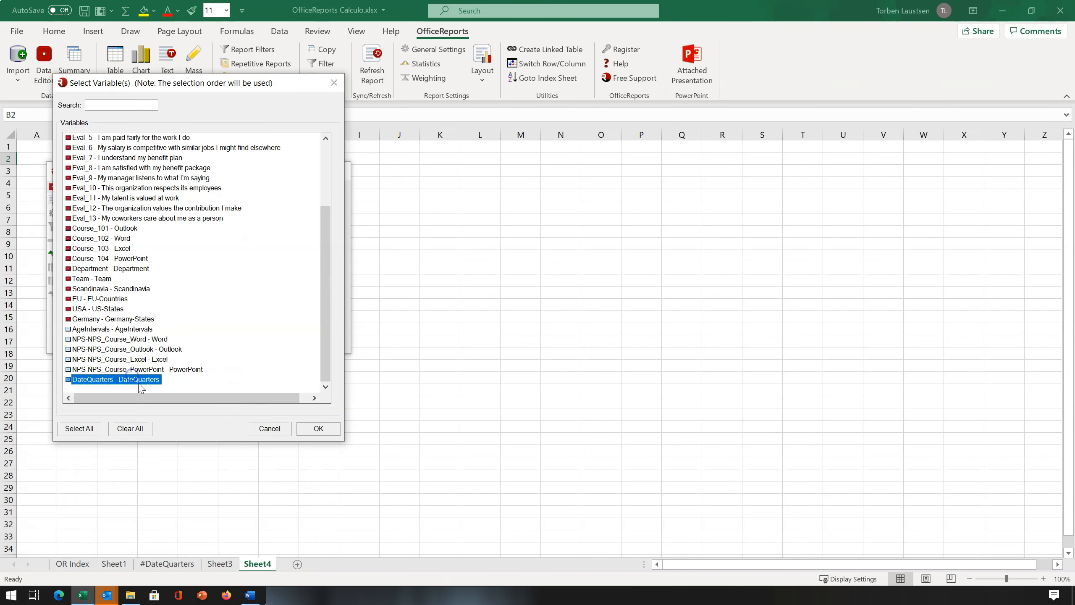
pyautogui.click(318, 428)
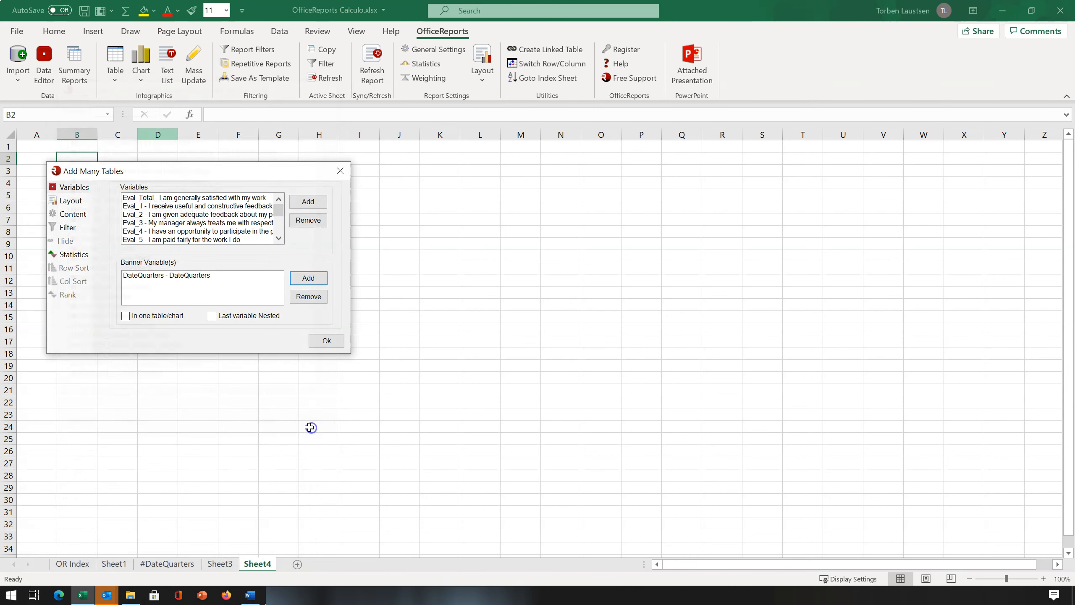
# Include the mean in the batch's column statistics and turn on the Column Proportions (Z-Test) and Column Means (T-Test)
pyautogui.click(69, 215)
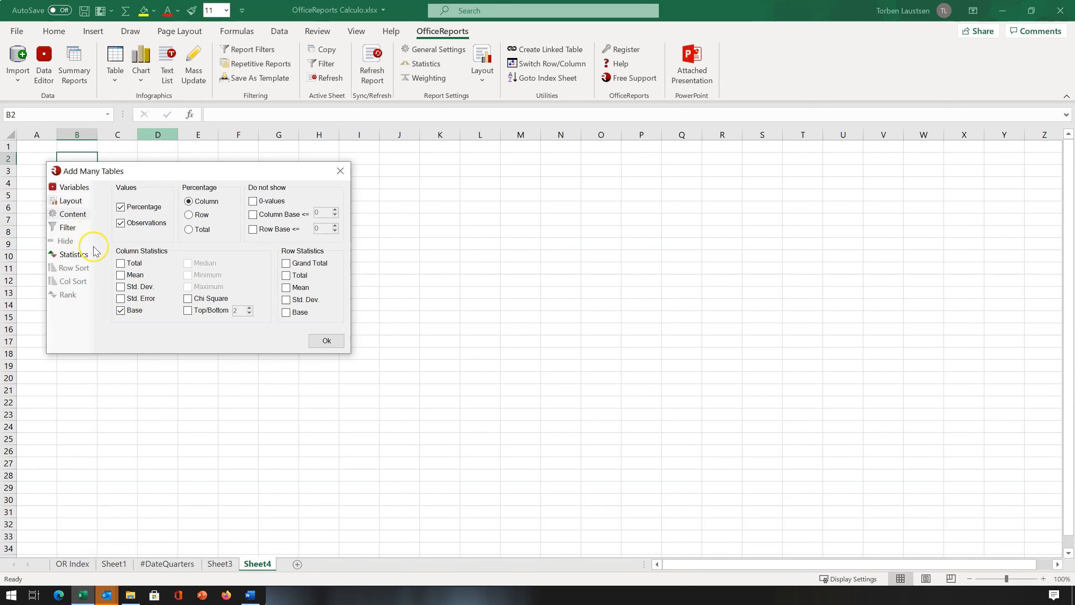
pyautogui.click(72, 254)
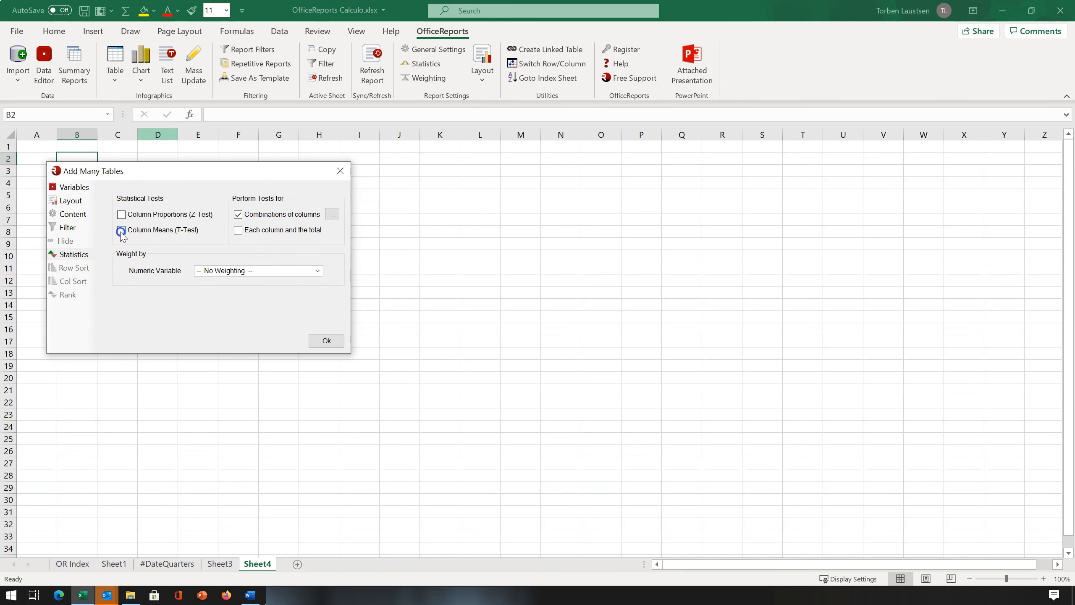
pyautogui.click(121, 231)
# Set the tests to compare pairwise to the previous column using background colors, and generate the tables
pyautogui.click(76, 125)
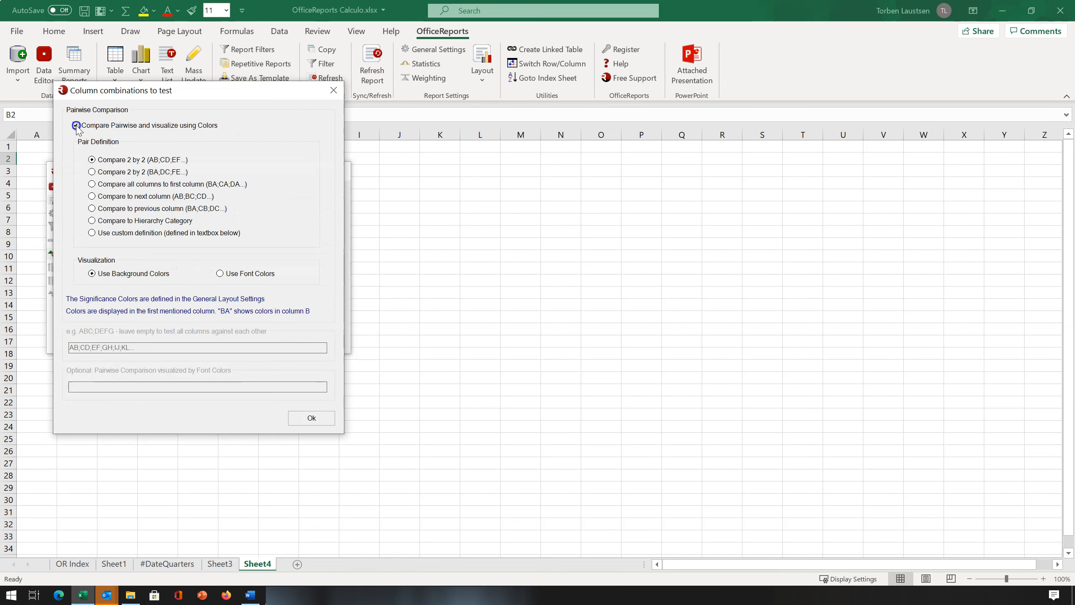
pyautogui.click(92, 208)
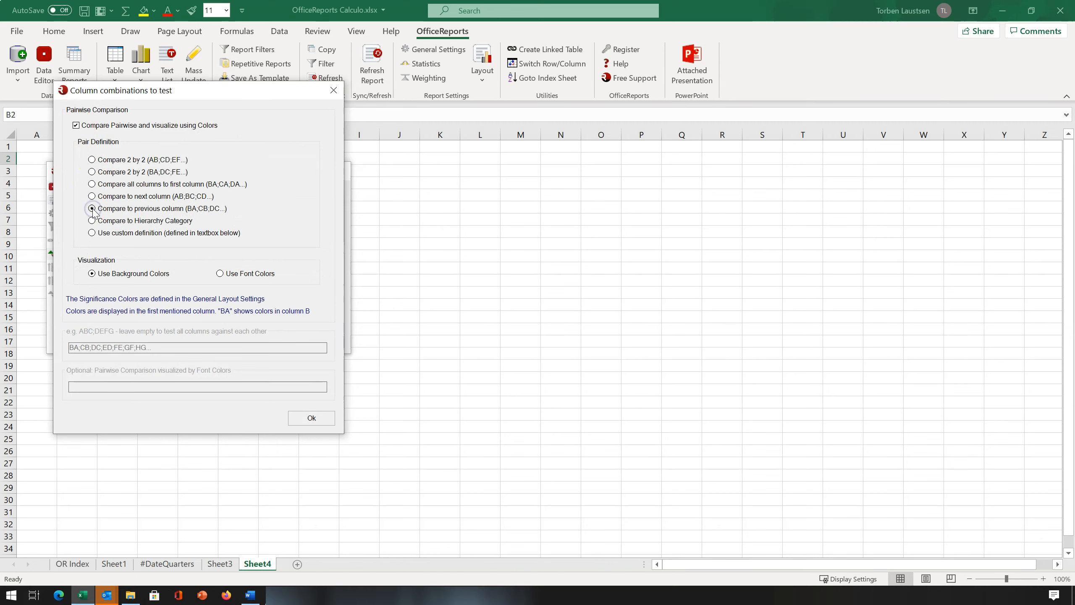
pyautogui.click(297, 417)
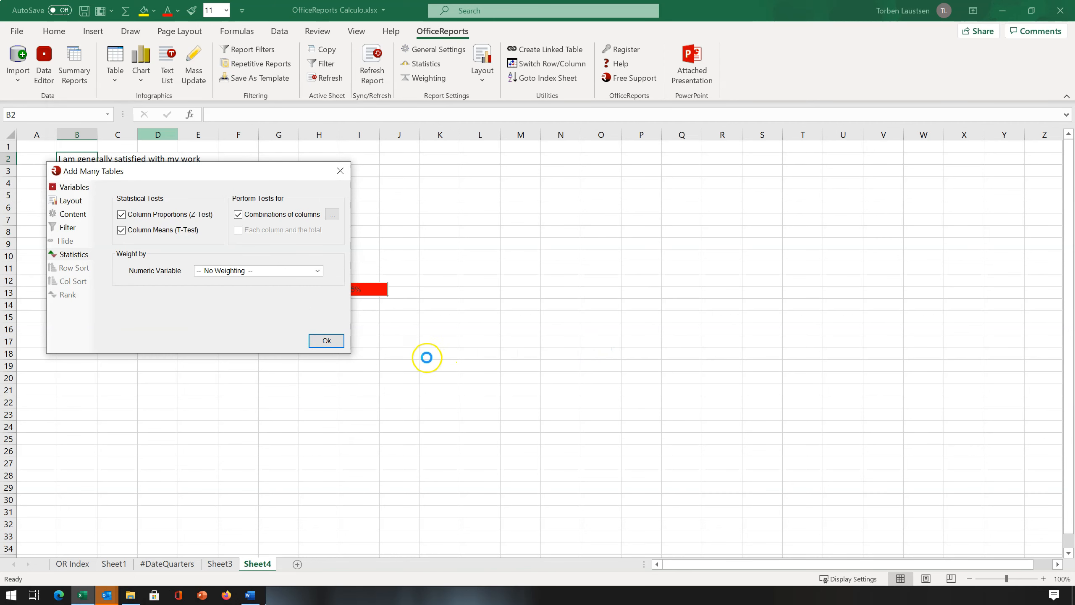
pyautogui.click(326, 341)
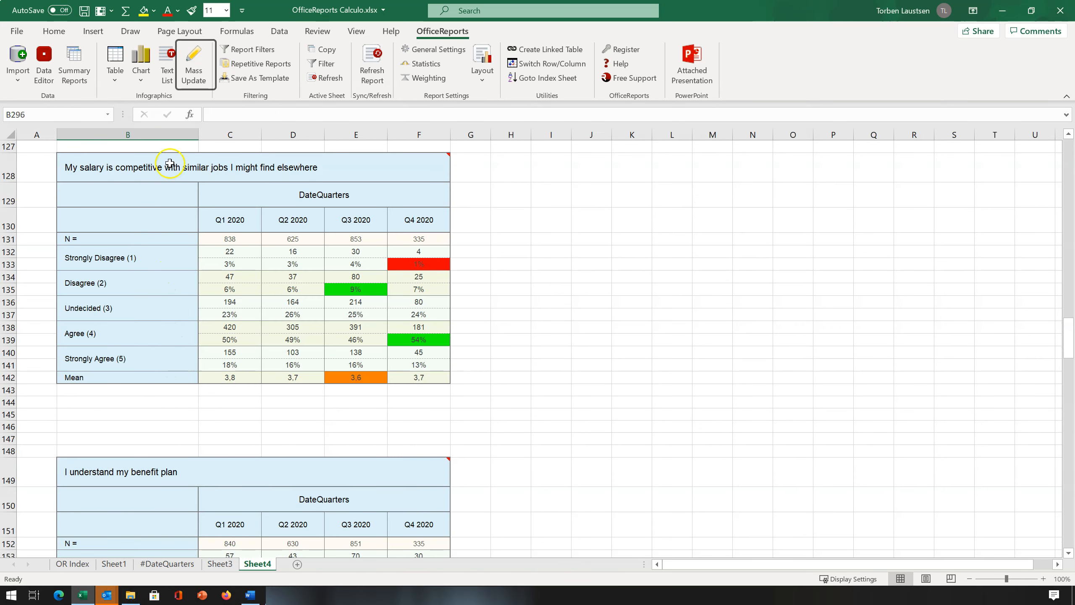
# Mass-update all Sheet4 tables with a filter on DateQuarters, selecting Q2 2020, Q3 2020 and Q4 2020
pyautogui.click(191, 60)
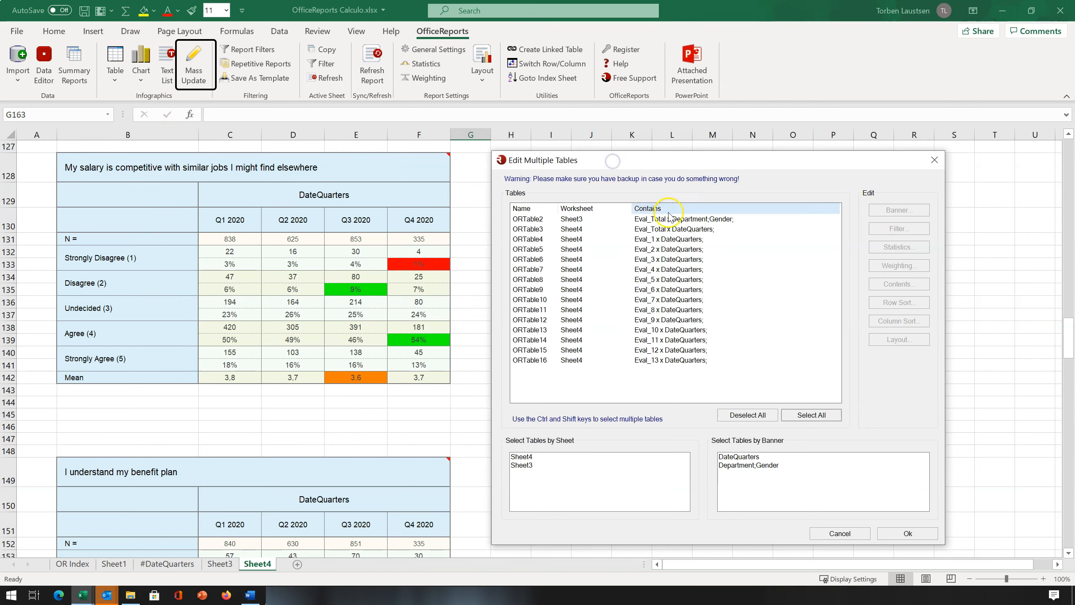
pyautogui.click(534, 456)
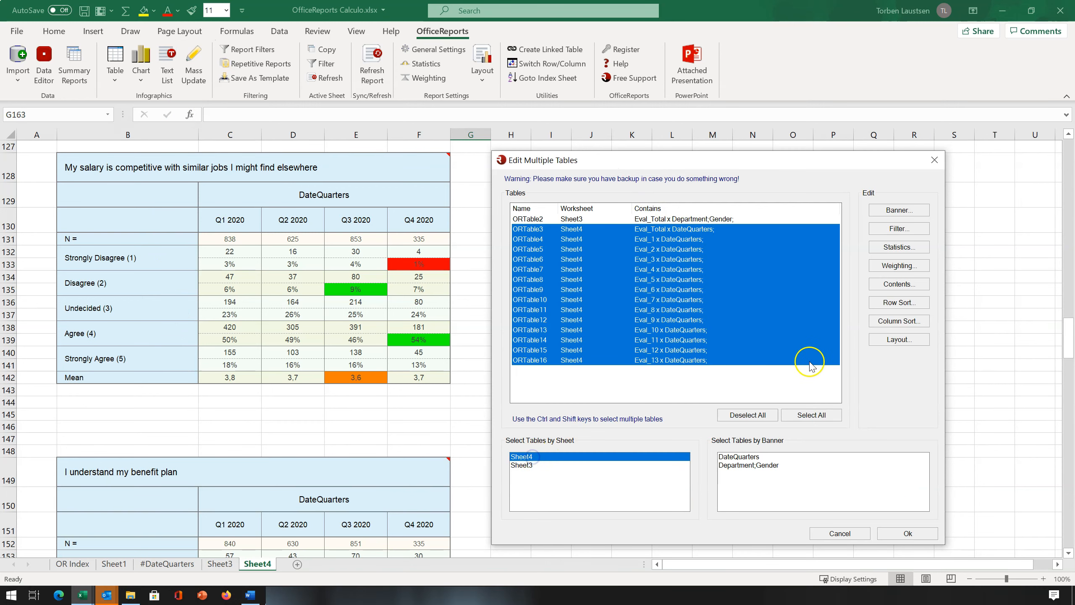
pyautogui.click(899, 229)
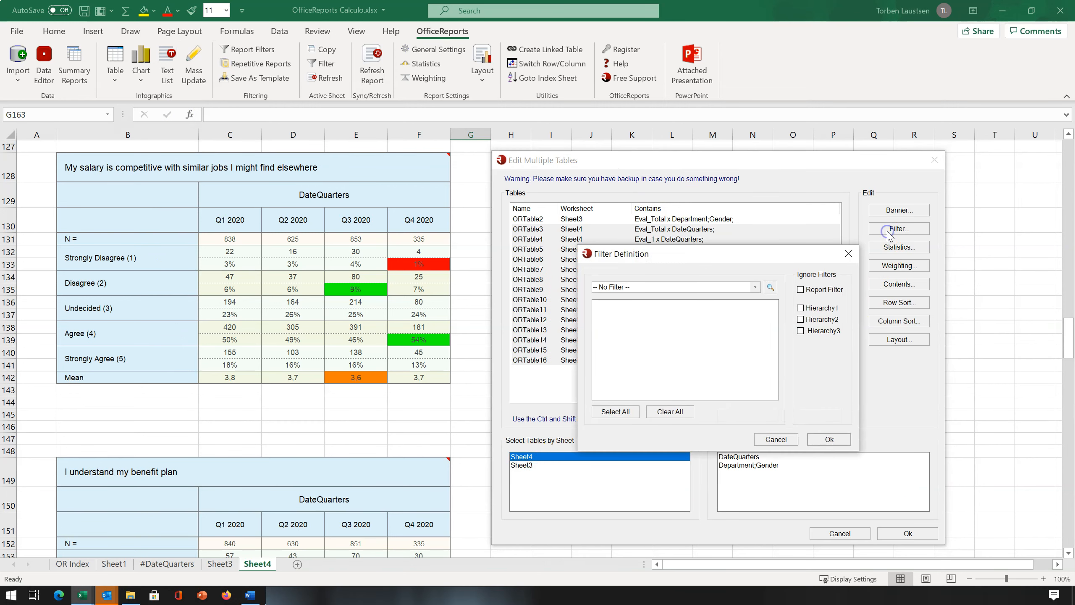
pyautogui.click(754, 288)
pyautogui.moveTo(754, 335); pyautogui.dragTo(756, 438)
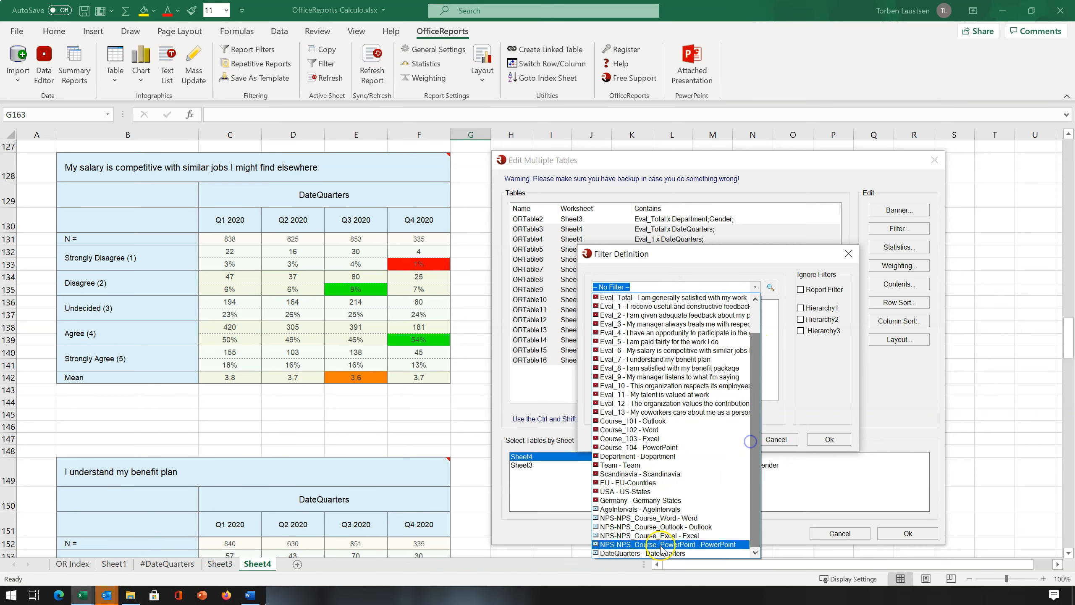
pyautogui.click(635, 550)
pyautogui.click(605, 332)
pyautogui.click(606, 323)
pyautogui.click(605, 314)
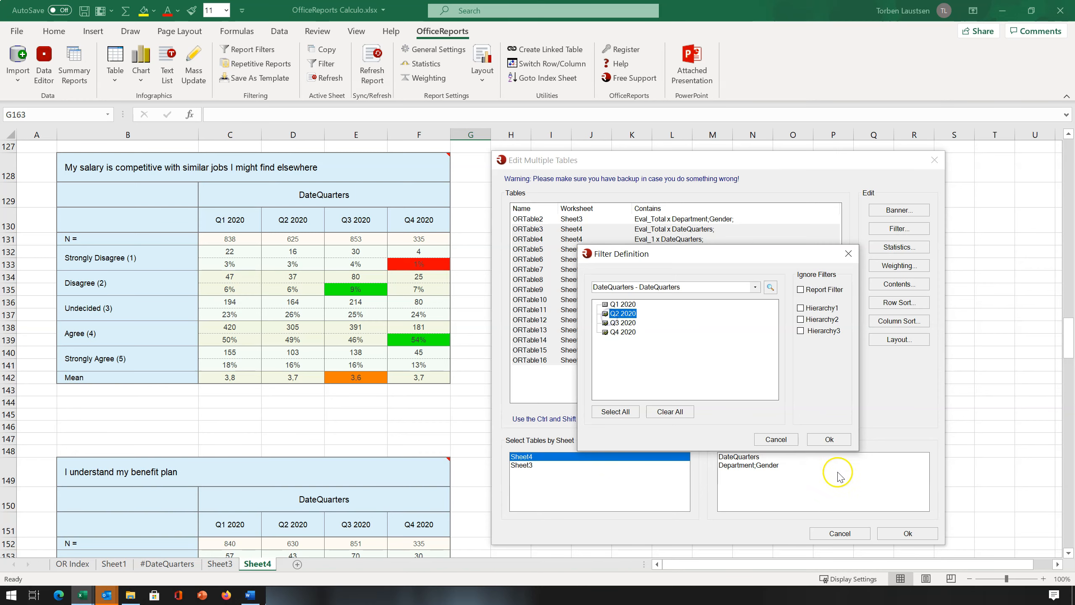
pyautogui.click(828, 440)
pyautogui.scroll(-7, 480, 278)
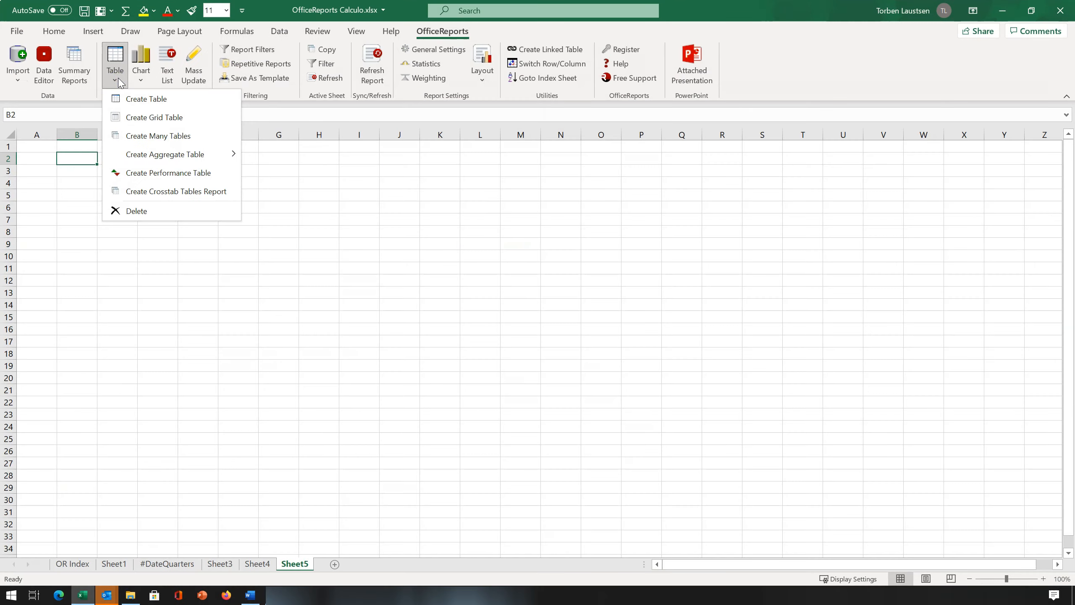
# Create a grid table in cell B2 of Sheet5 with Eval_Total through Eval_13 as the row variables
pyautogui.click(146, 117)
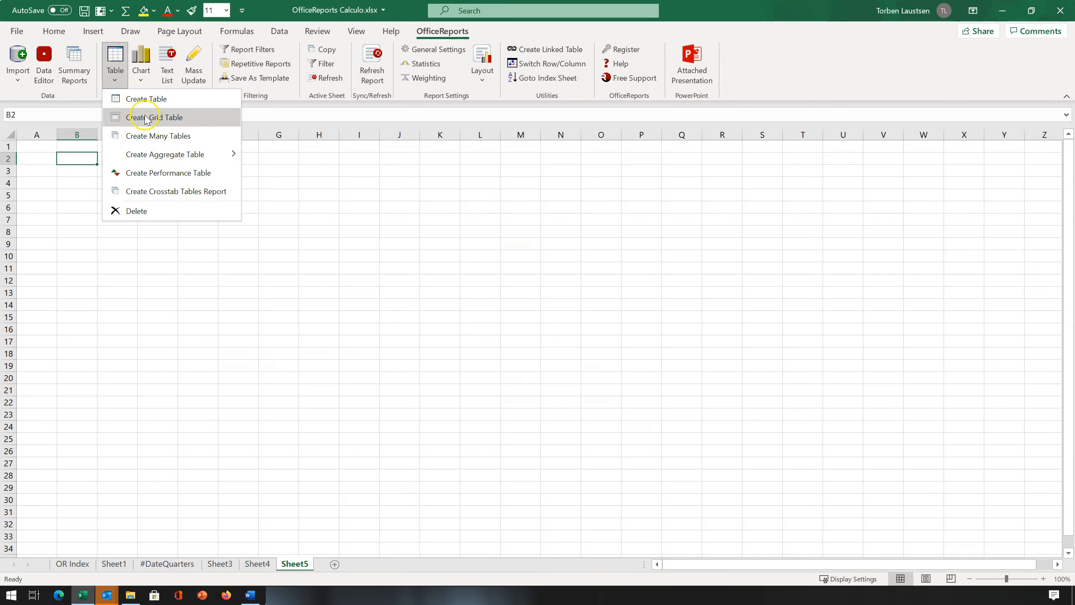
pyautogui.click(610, 209)
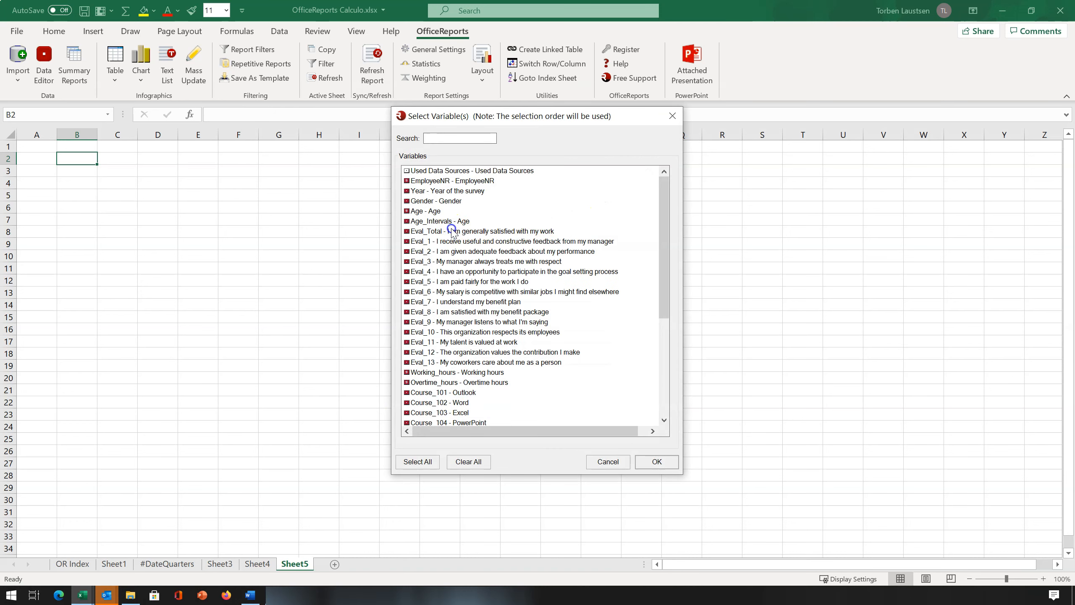
pyautogui.click(452, 231)
pyautogui.keyDown('shift'); pyautogui.click(452, 362); pyautogui.keyUp('shift')
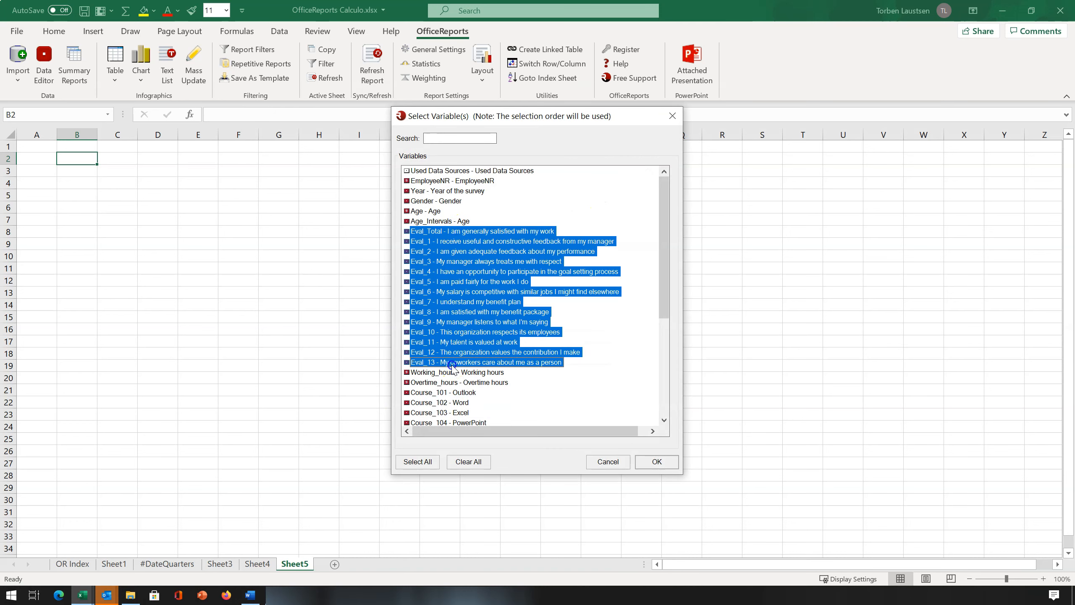
pyautogui.click(647, 463)
pyautogui.click(616, 409)
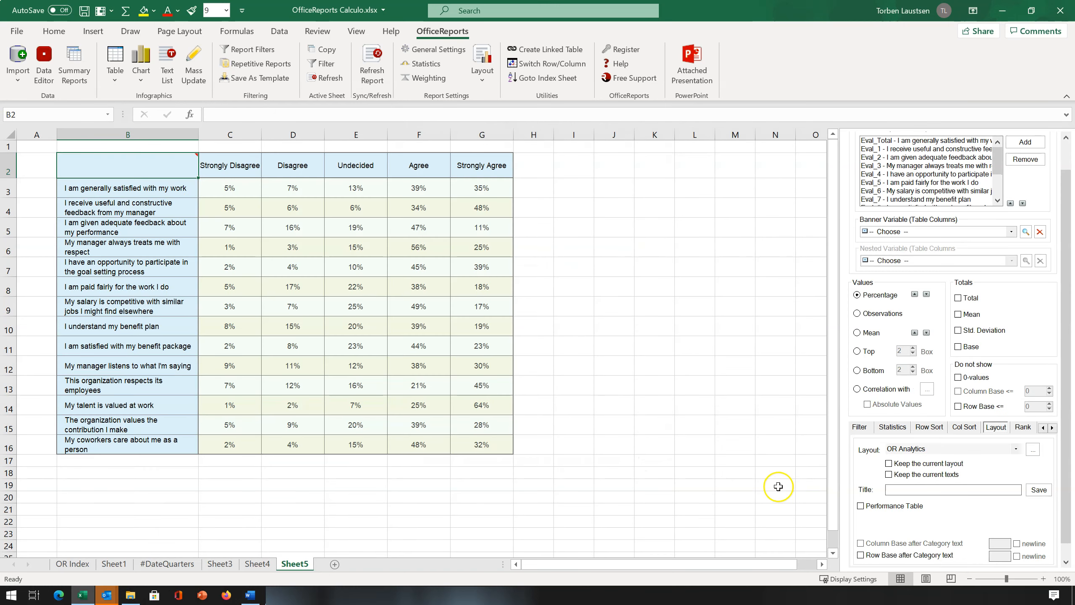
# Copy the grid table to the area below it, starting at cell B19
pyautogui.scroll(-1, 1039, 478)
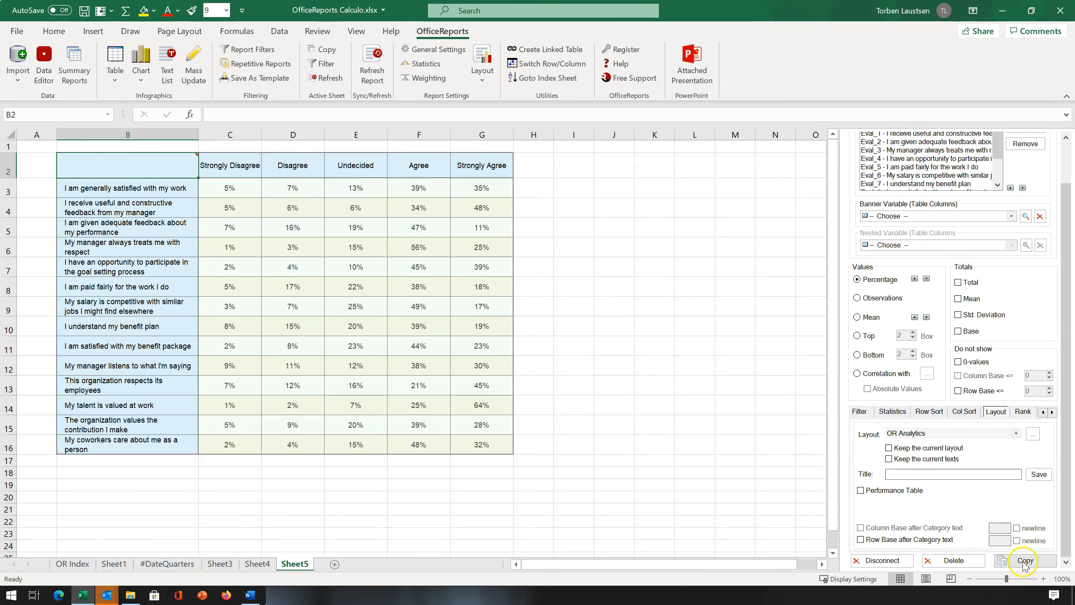
pyautogui.click(1024, 560)
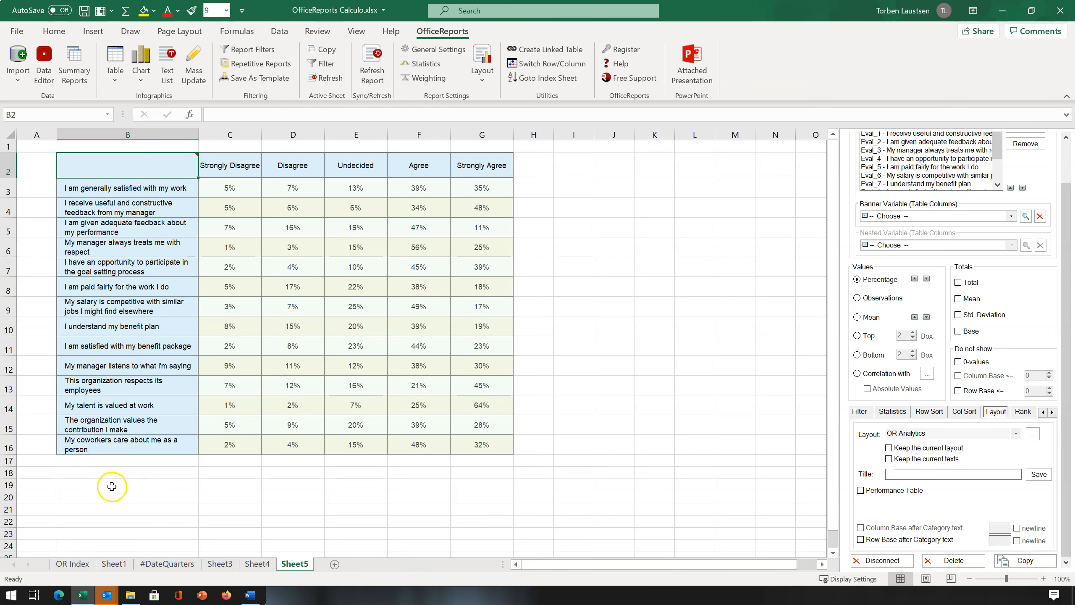
pyautogui.scroll(-5, 614, 312)
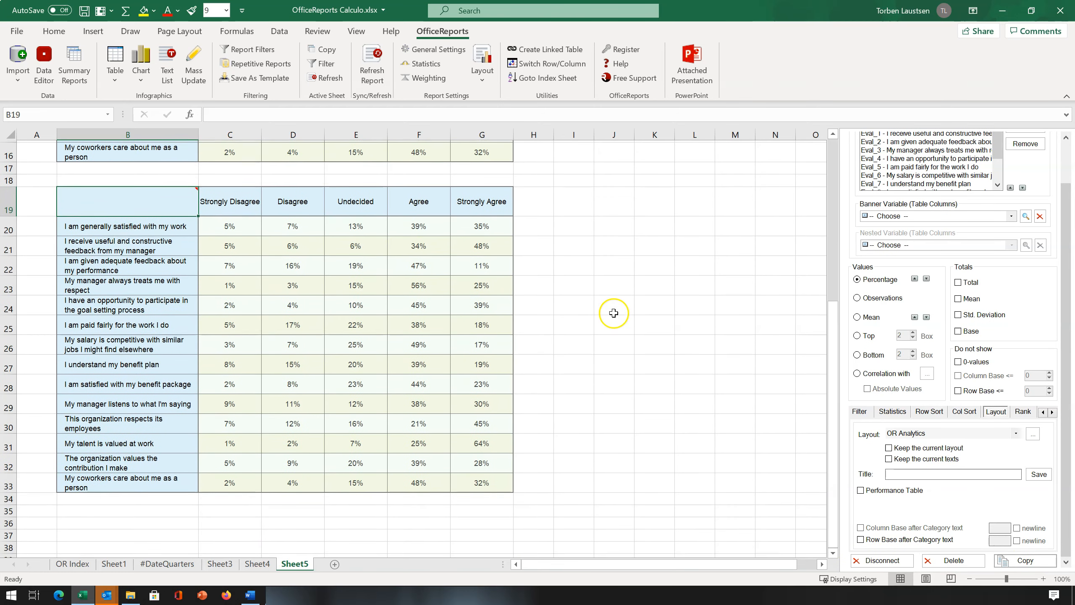
# Set Department as the banner variable of the copied grid table
pyautogui.scroll(2, 880, 280)
pyautogui.click(1011, 264)
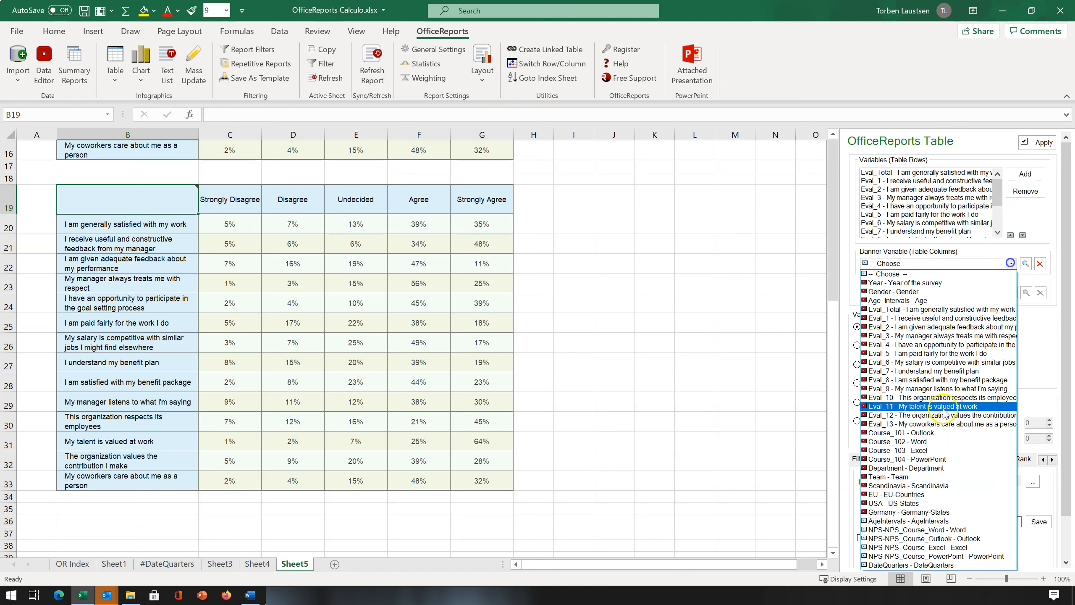
pyautogui.click(921, 464)
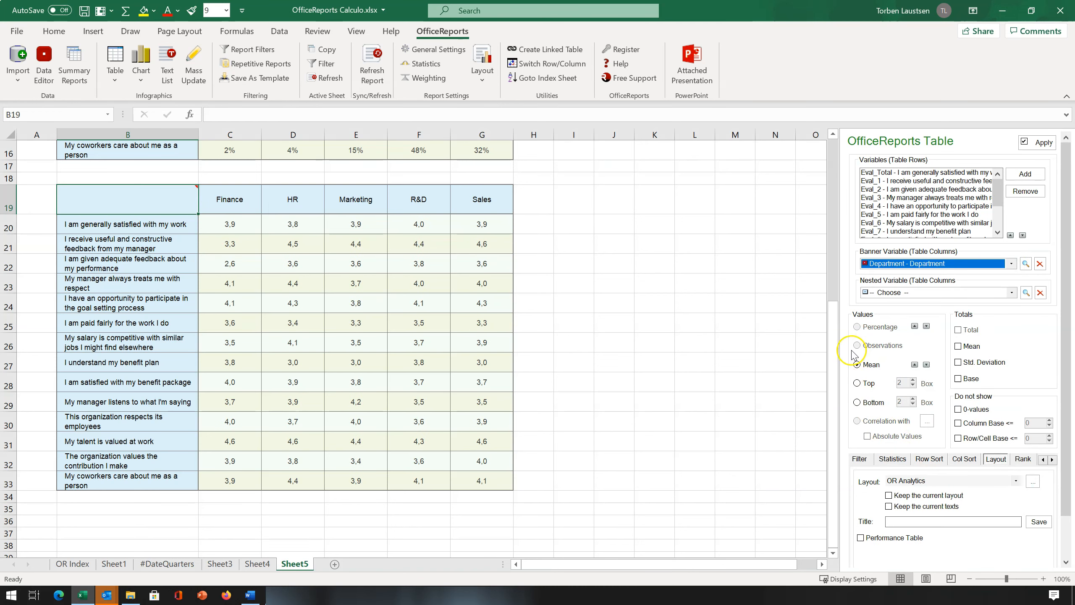
# Show Top 2 Box values in the copied grid table and turn on the Column Proportions (Z-Test)
pyautogui.click(856, 383)
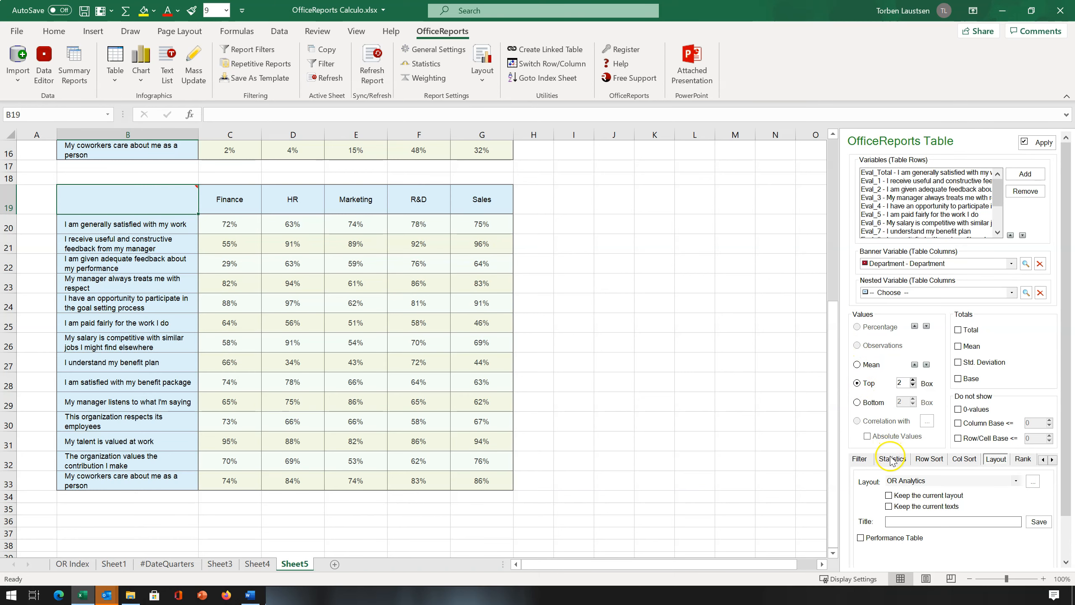
pyautogui.click(891, 459)
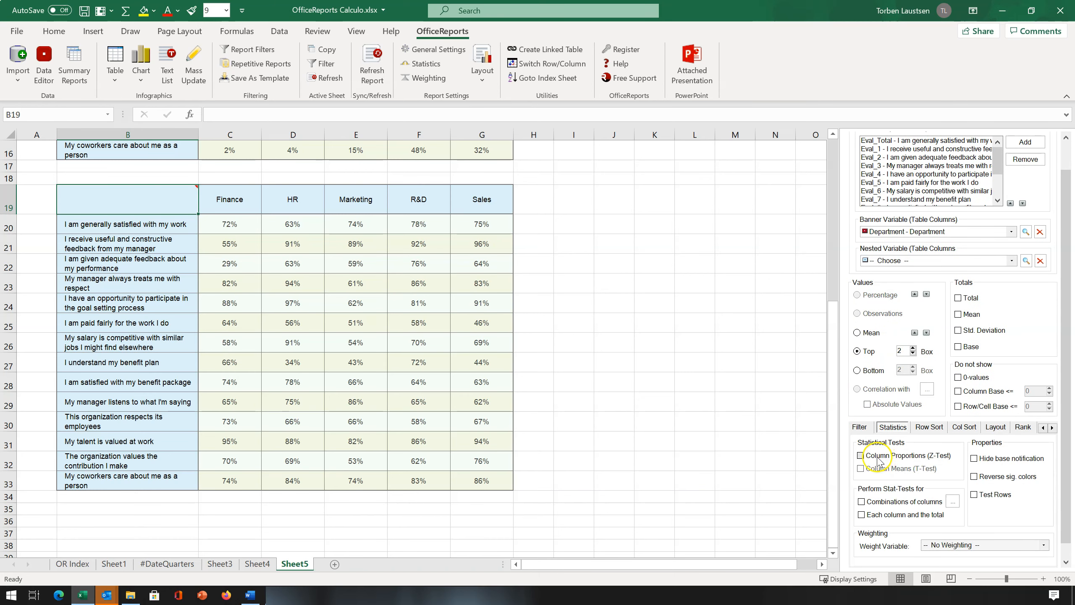
pyautogui.click(860, 456)
# Start a performance table in cell B50 and add Eval_Total through Eval_13 as its stub variables
pyautogui.scroll(-4, 296, 520)
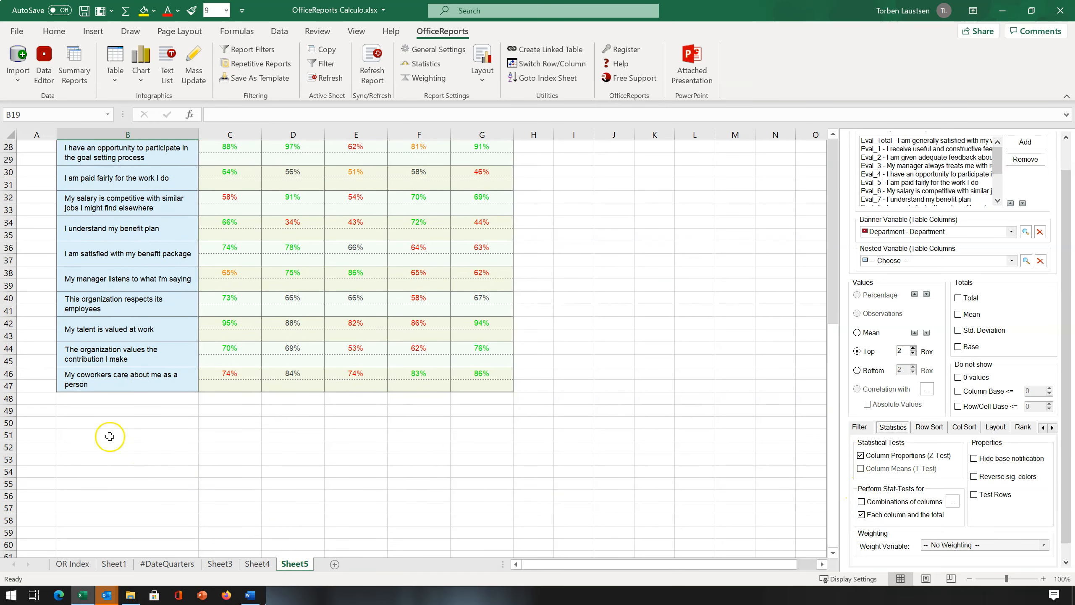
pyautogui.click(99, 427)
pyautogui.click(118, 80)
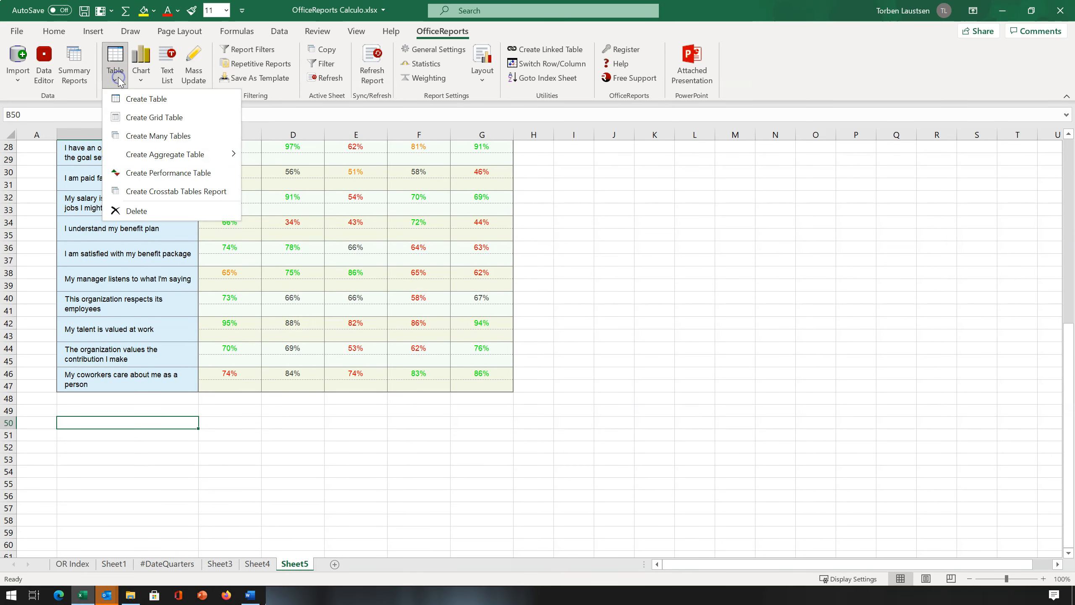
pyautogui.click(167, 174)
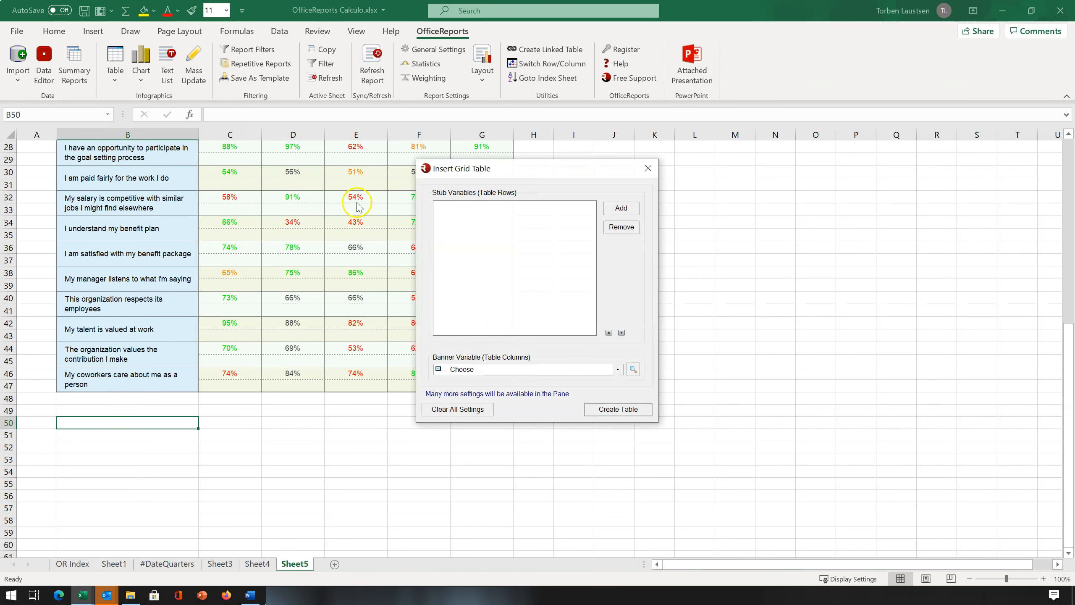
pyautogui.click(618, 209)
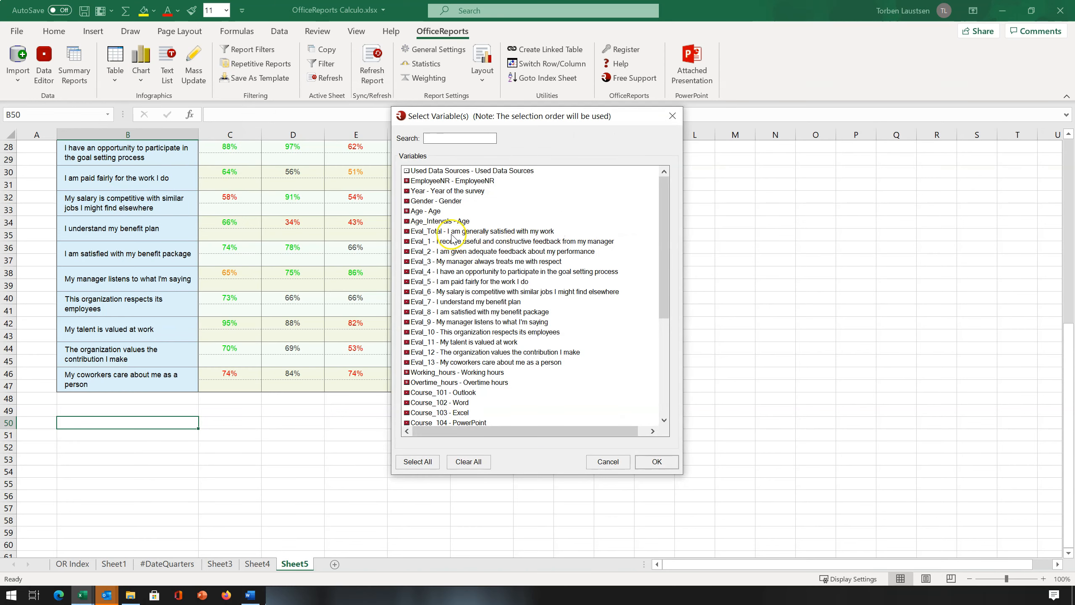
pyautogui.click(448, 232)
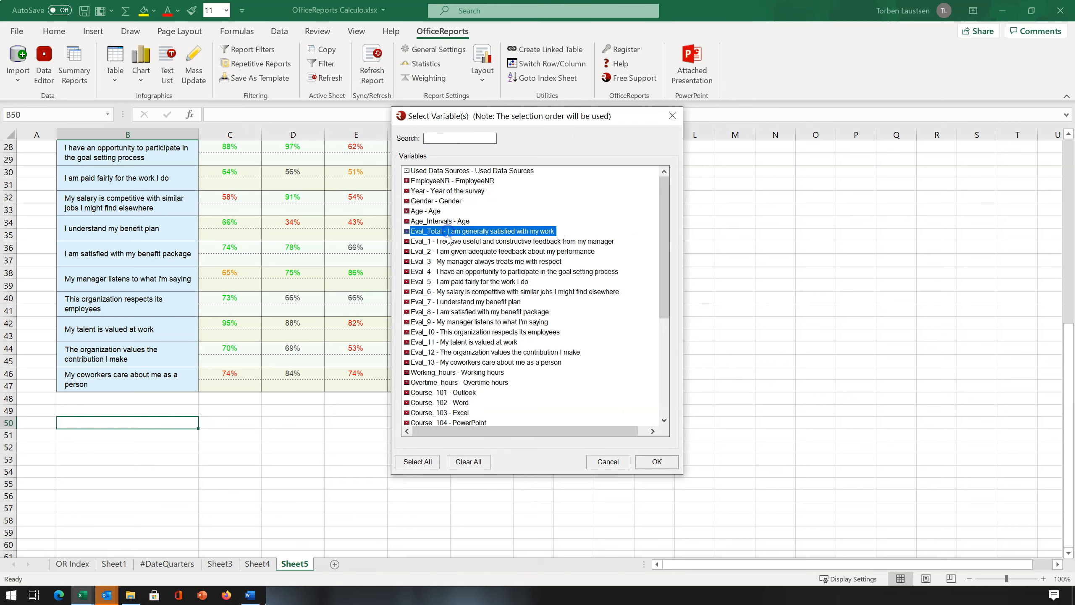
pyautogui.keyDown('shift'); pyautogui.click(444, 363); pyautogui.keyUp('shift')
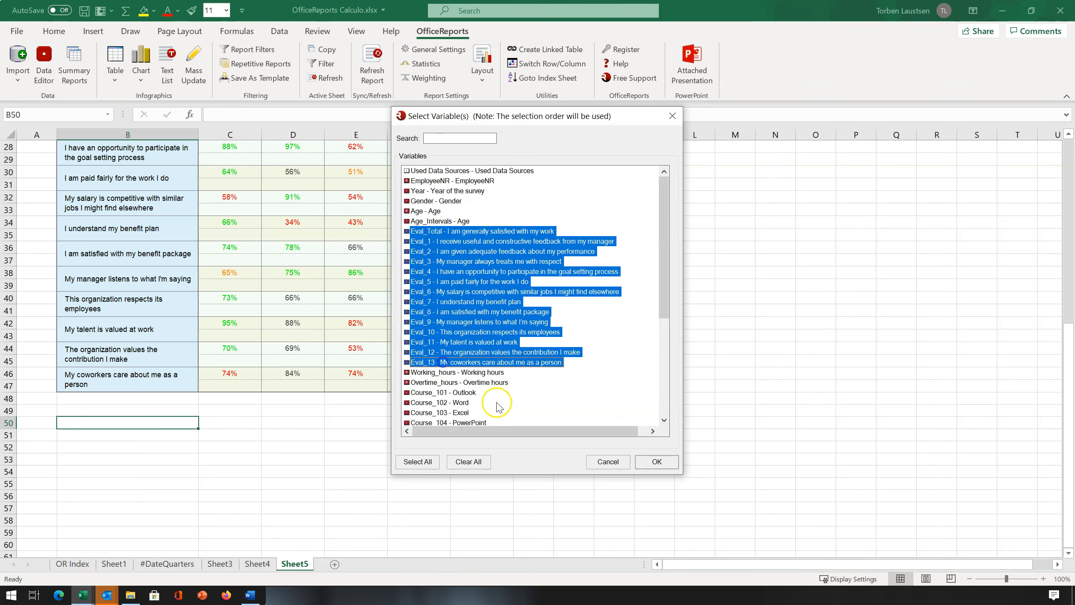
pyautogui.click(655, 461)
# Create the performance table with Department as the banner variable and include the mean in its totals
pyautogui.click(617, 368)
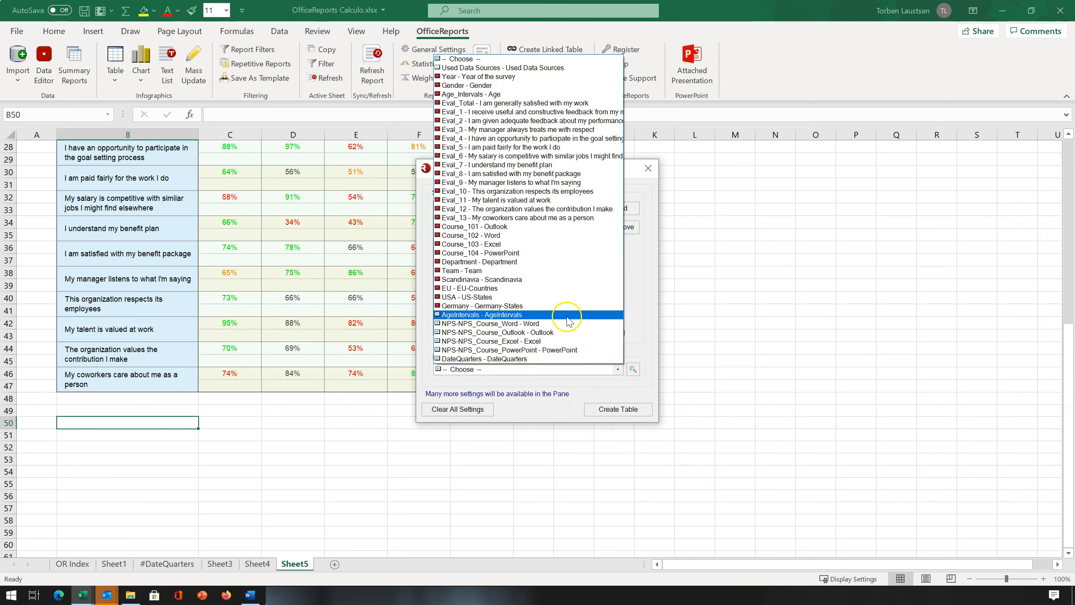
pyautogui.click(514, 263)
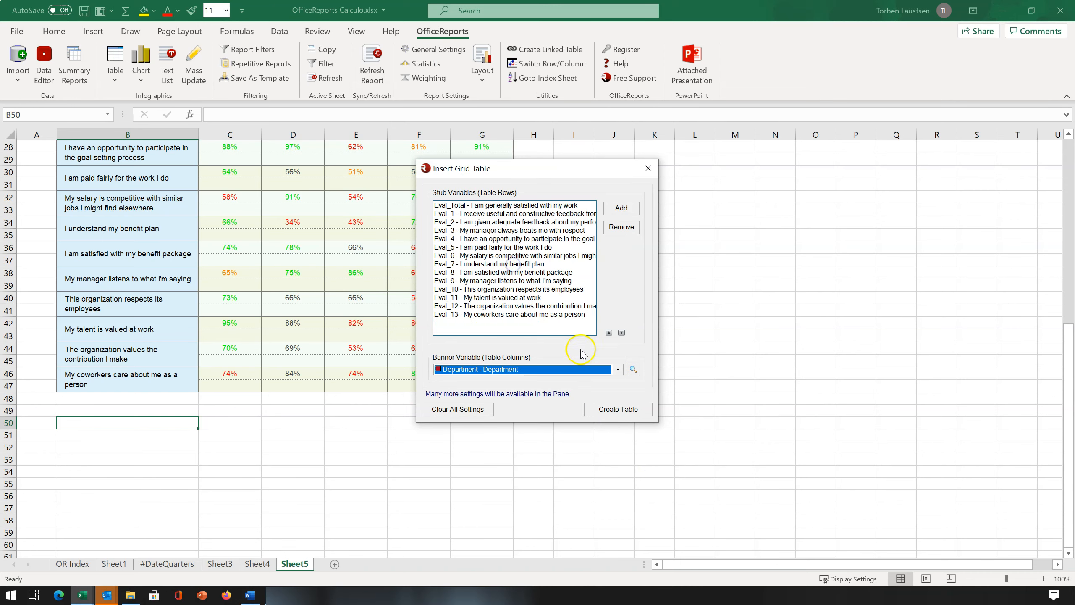
pyautogui.click(610, 409)
pyautogui.scroll(-6, 614, 381)
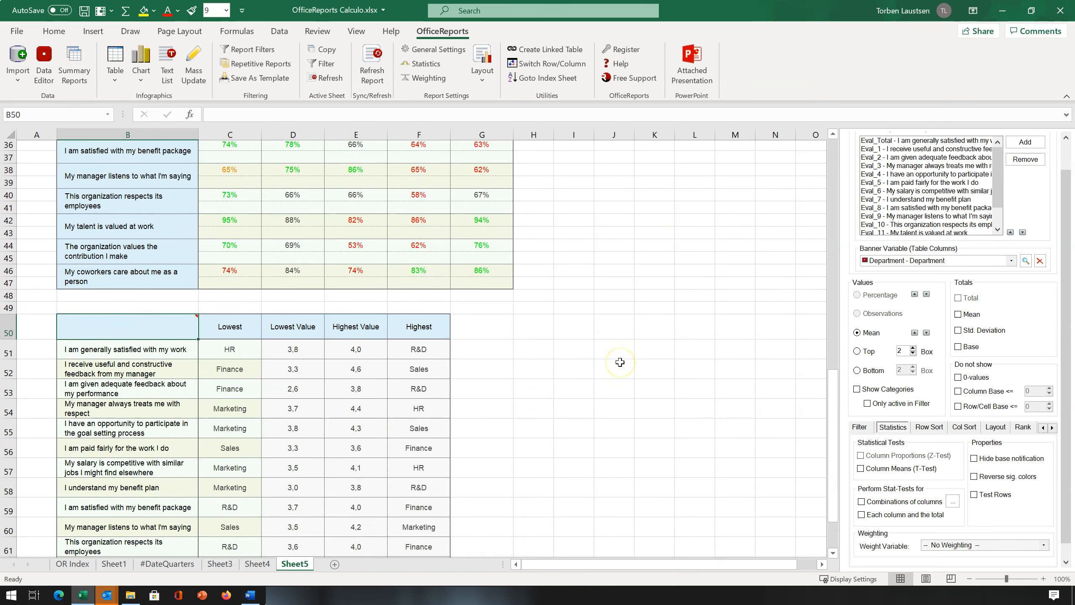
pyautogui.click(959, 313)
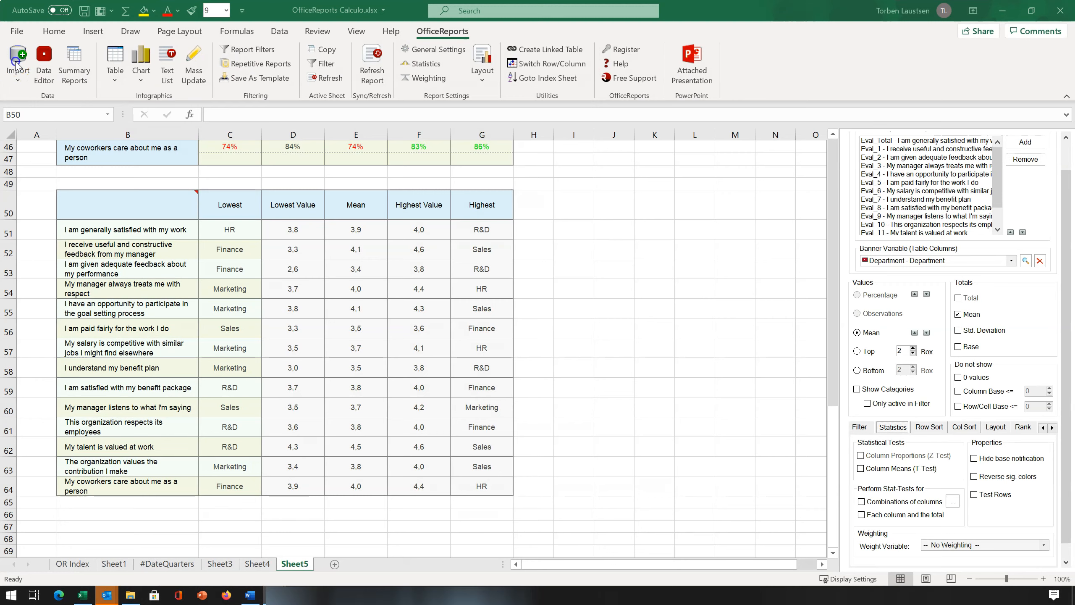
# Import the SPSS data file demo21 - Q1.sav from the Demo V11 folder
pyautogui.click(16, 63)
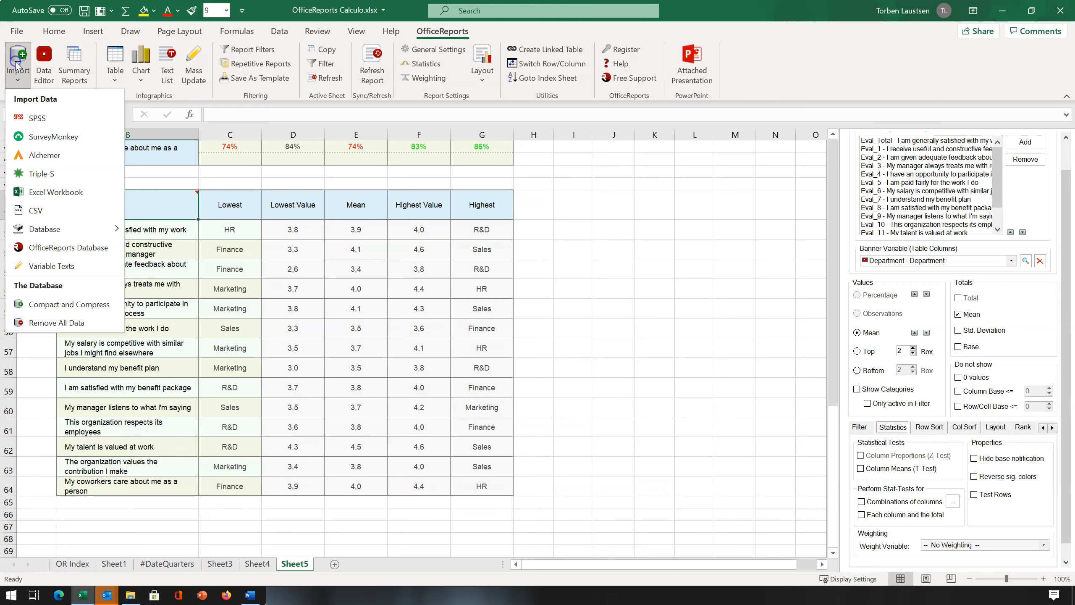
pyautogui.click(40, 119)
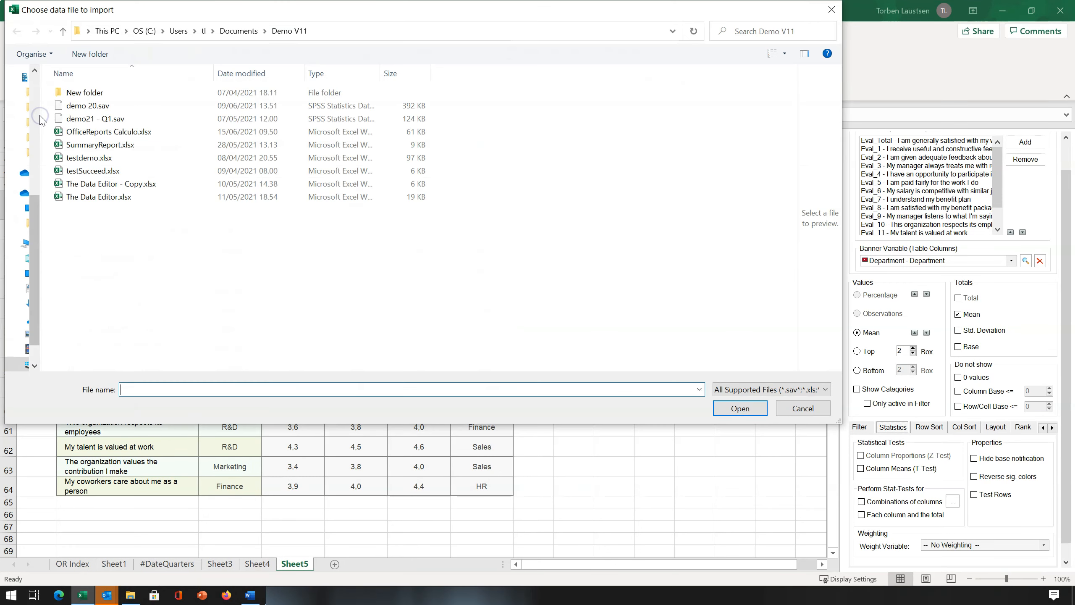
pyautogui.click(70, 117)
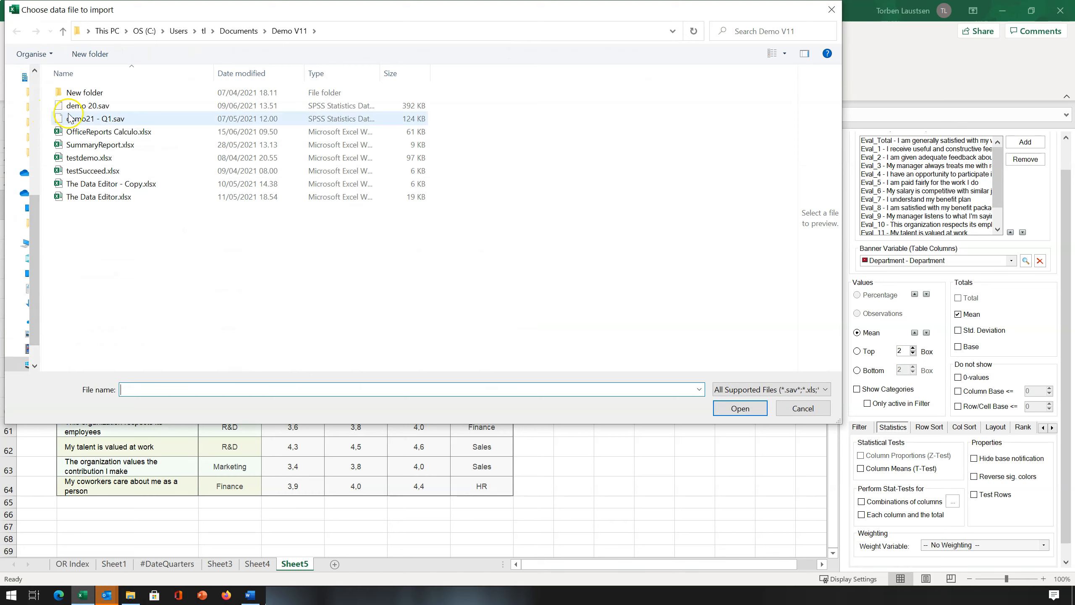
pyautogui.doubleClick(79, 122)
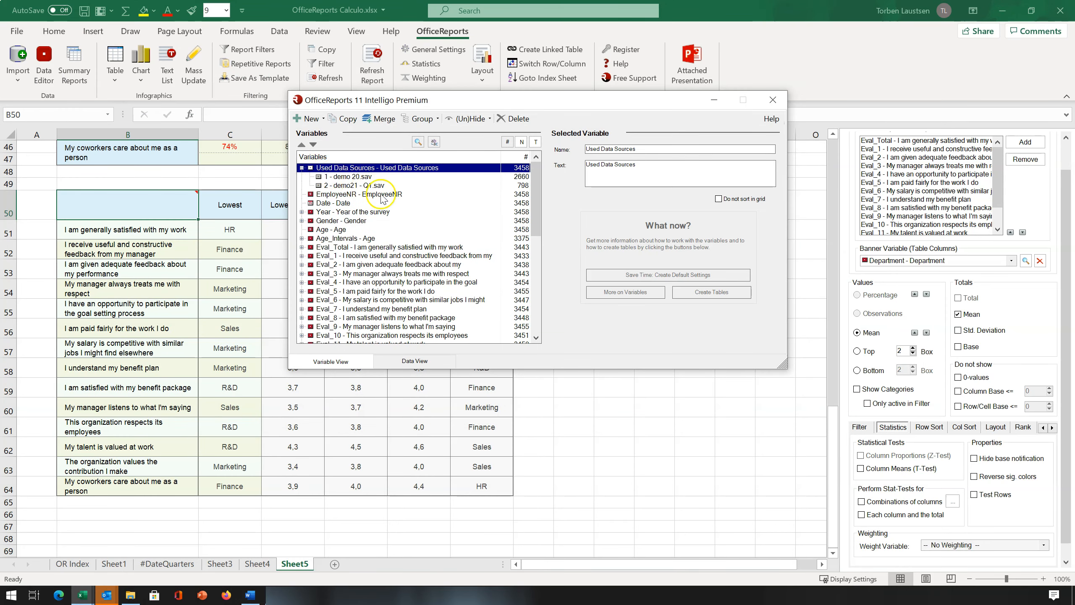
# Examine the categories of DateQuarters and the formula behind Q1 2021, and close the variable editor
pyautogui.moveTo(536, 197); pyautogui.dragTo(556, 308)
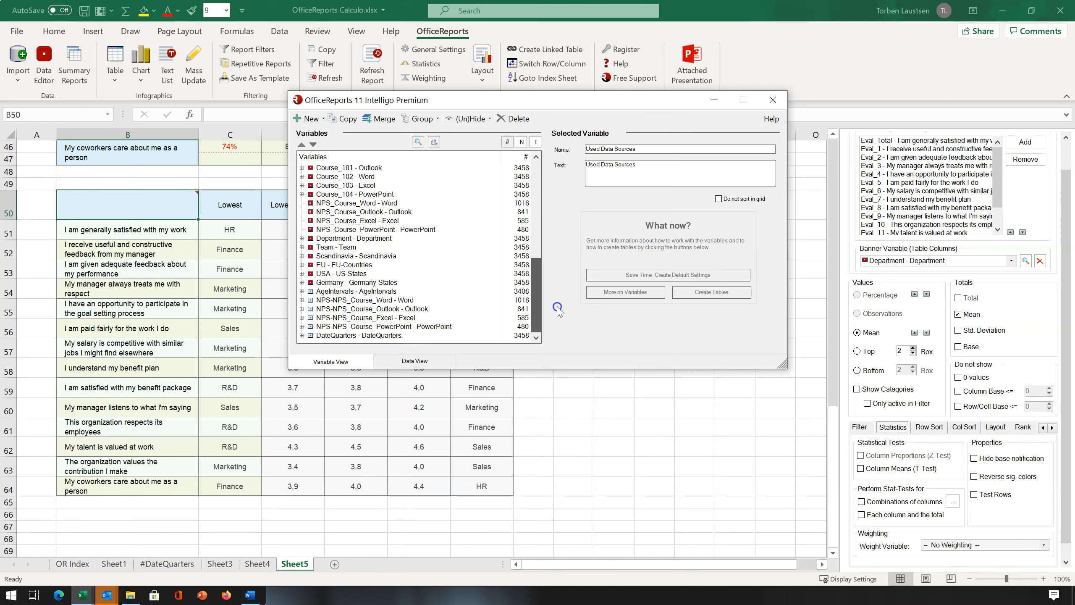
pyautogui.click(302, 336)
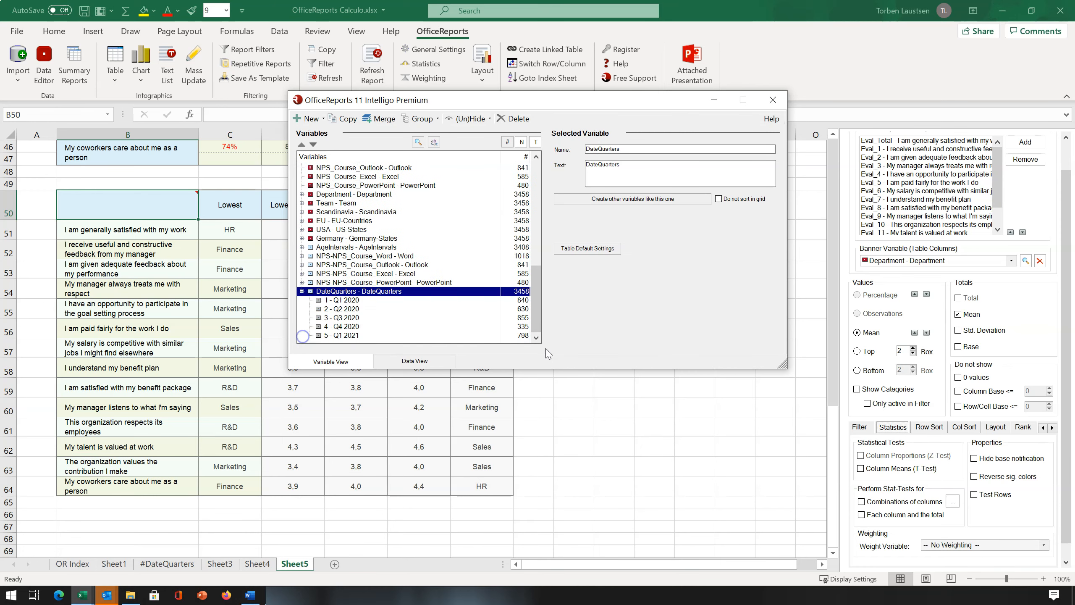
pyautogui.click(359, 337)
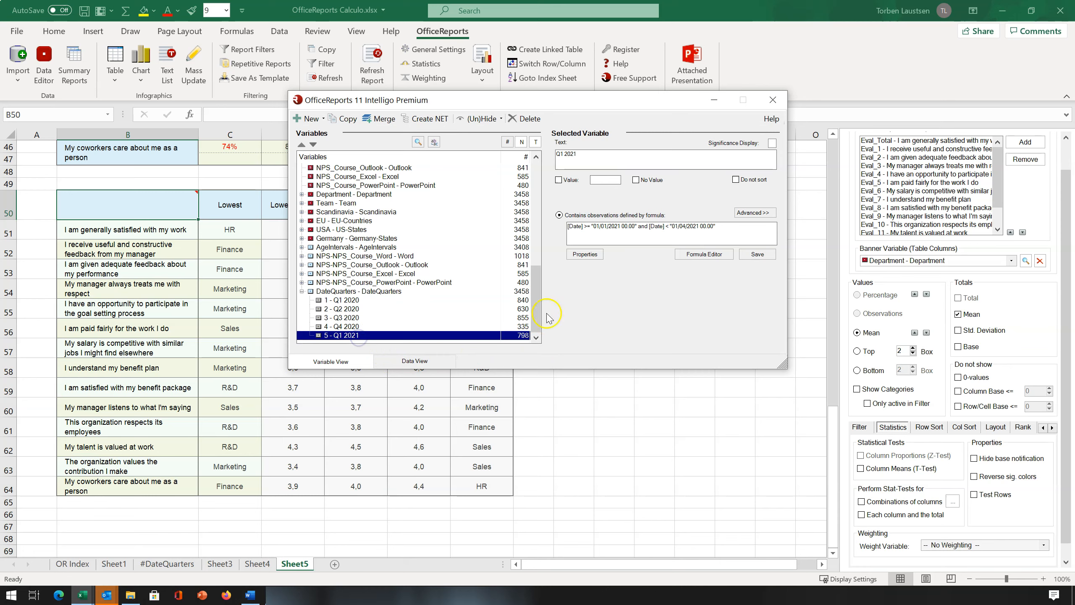
pyautogui.click(773, 100)
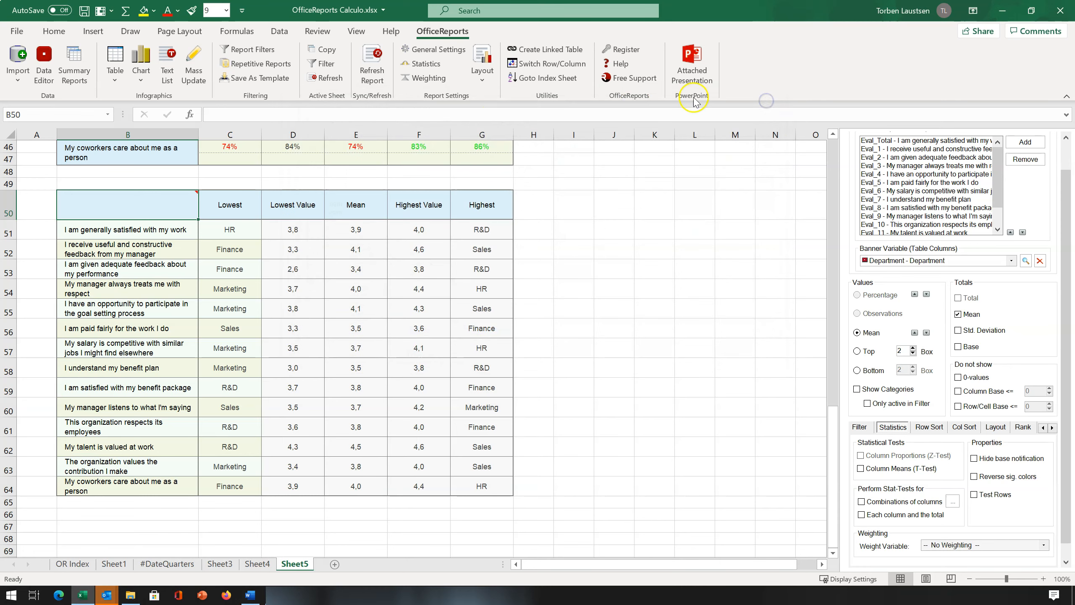
# Define a report filter on DateQuarters selecting Q2 2020, Q3 2020, Q4 2020 and Q1 2021, and refresh the whole report
pyautogui.click(252, 50)
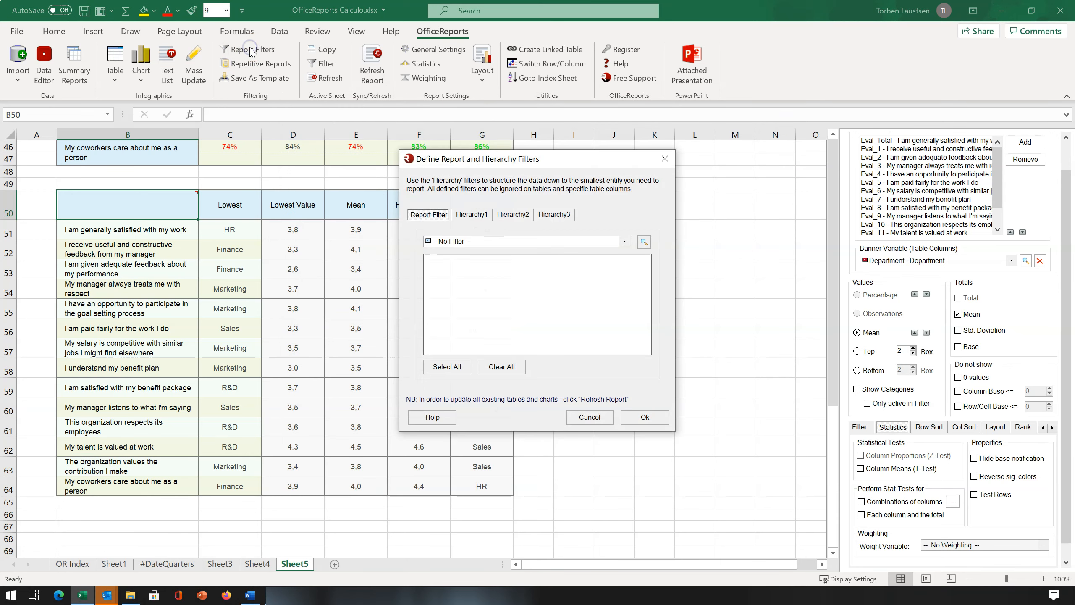
pyautogui.click(475, 242)
pyautogui.click(449, 513)
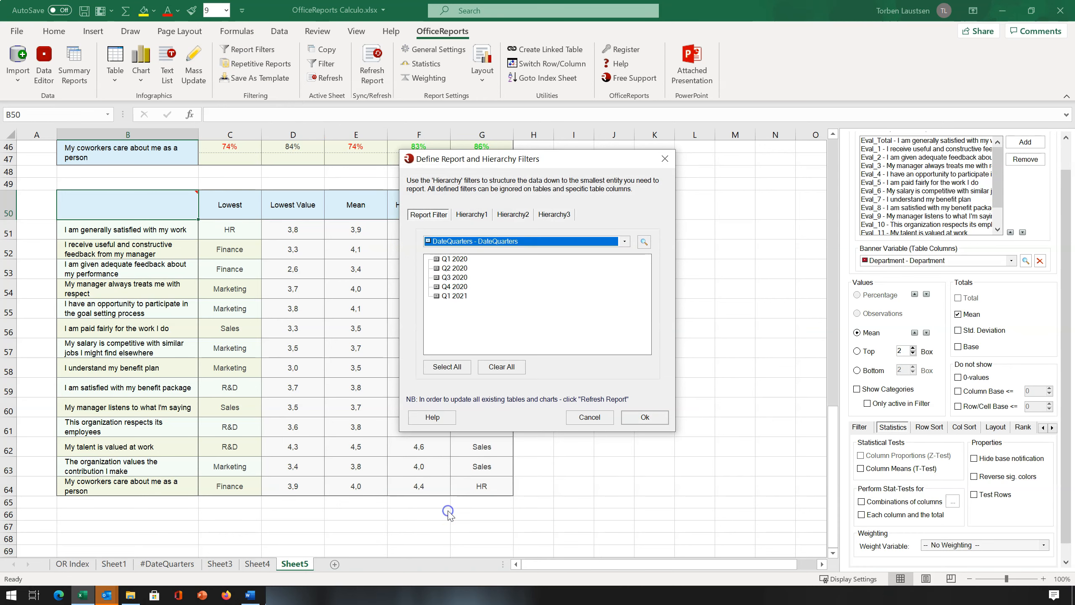
pyautogui.click(445, 296)
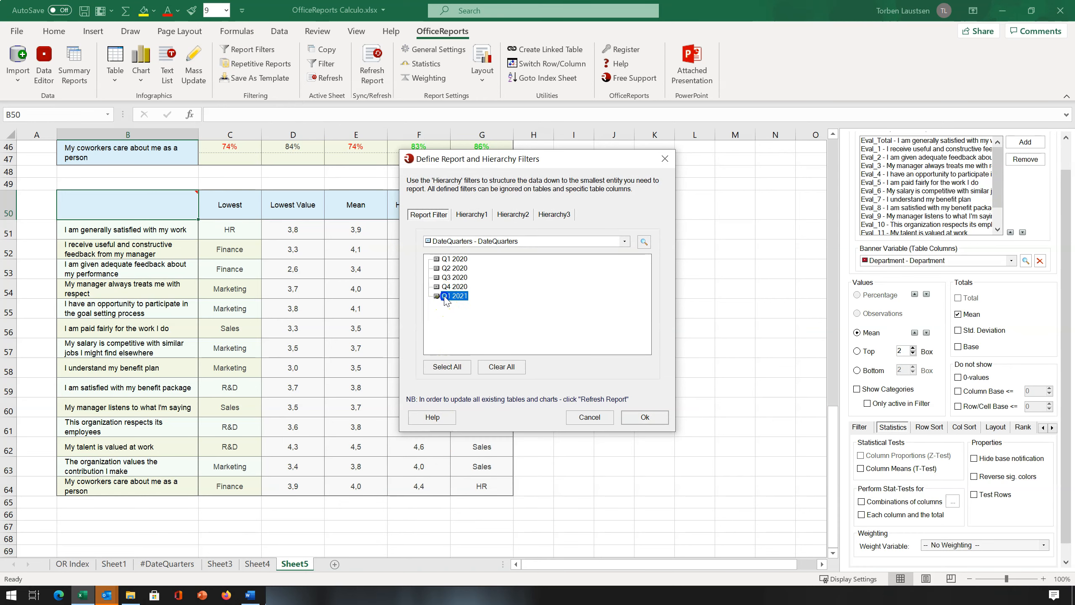
pyautogui.click(444, 287)
pyautogui.click(445, 278)
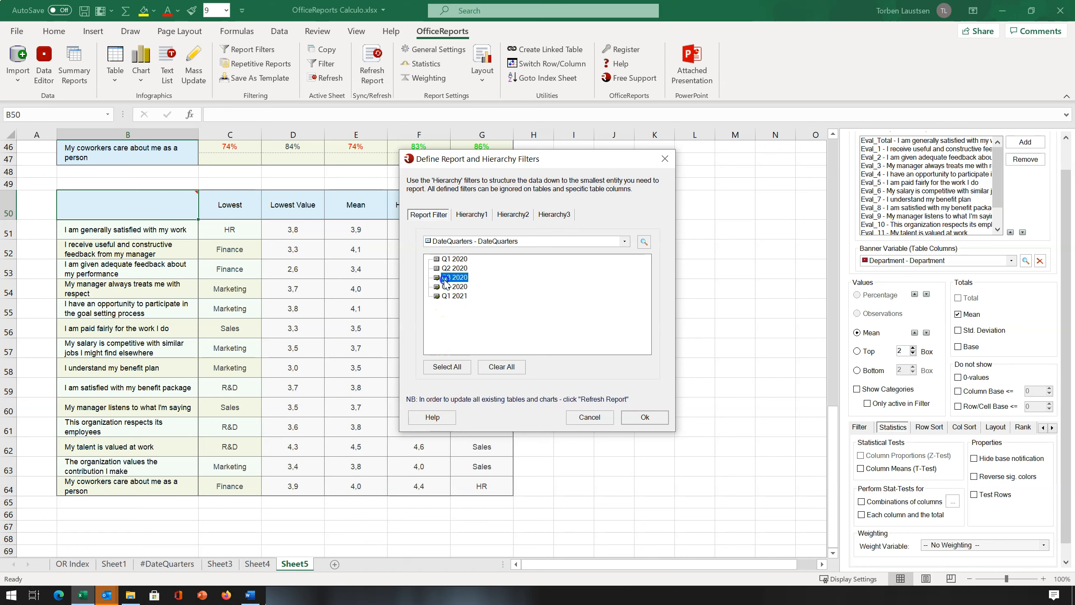
pyautogui.click(446, 268)
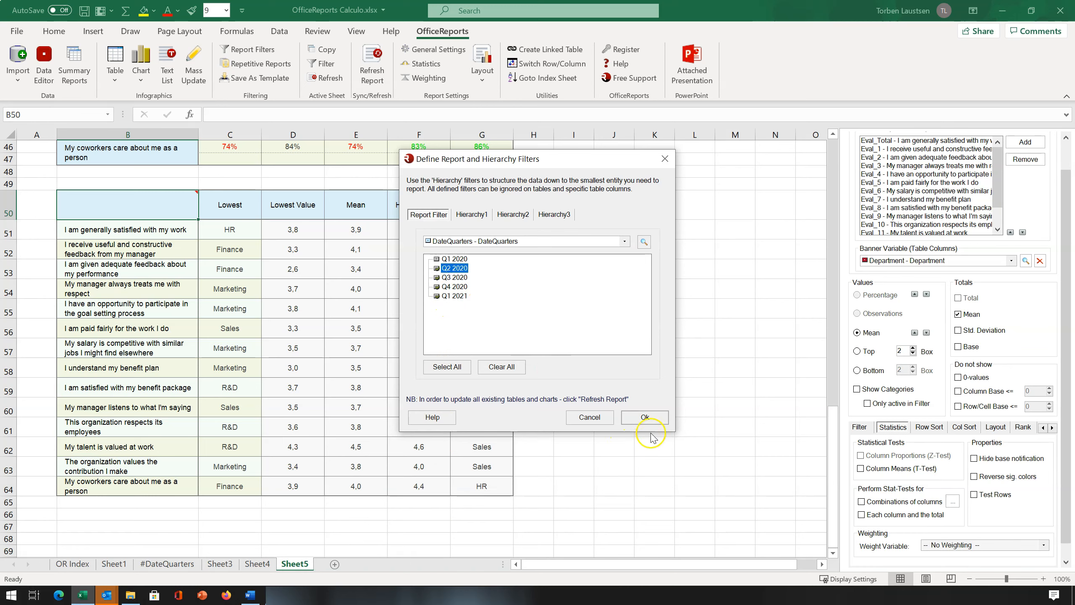
pyautogui.click(644, 417)
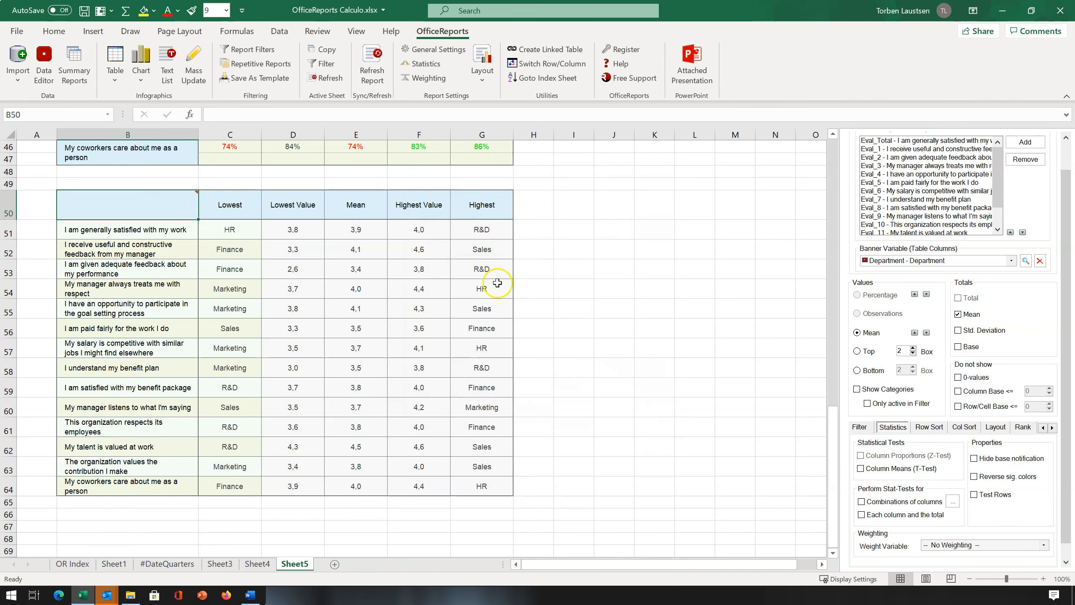
pyautogui.click(365, 71)
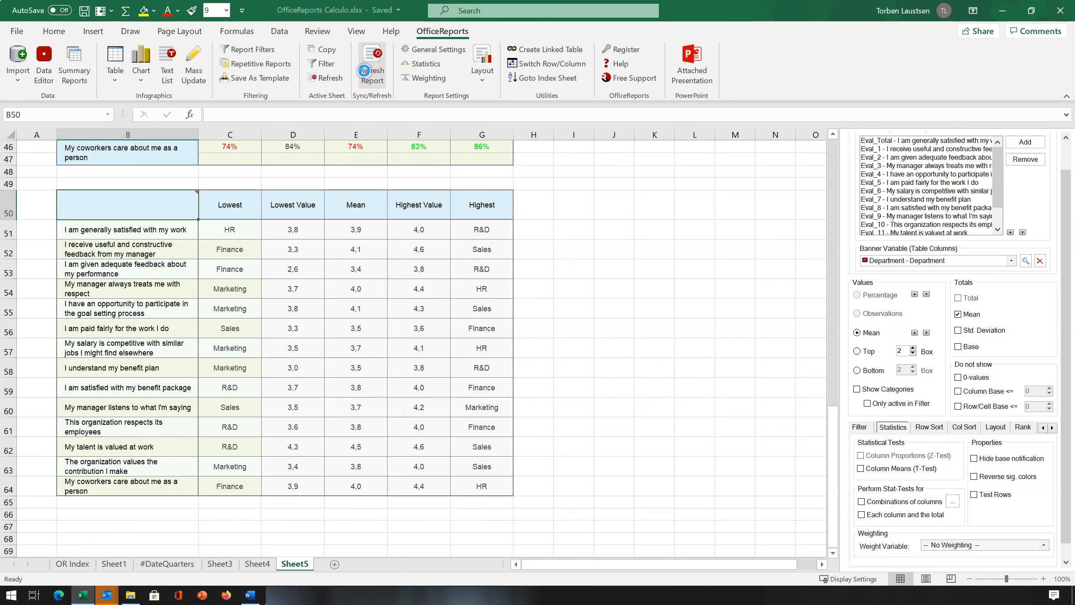